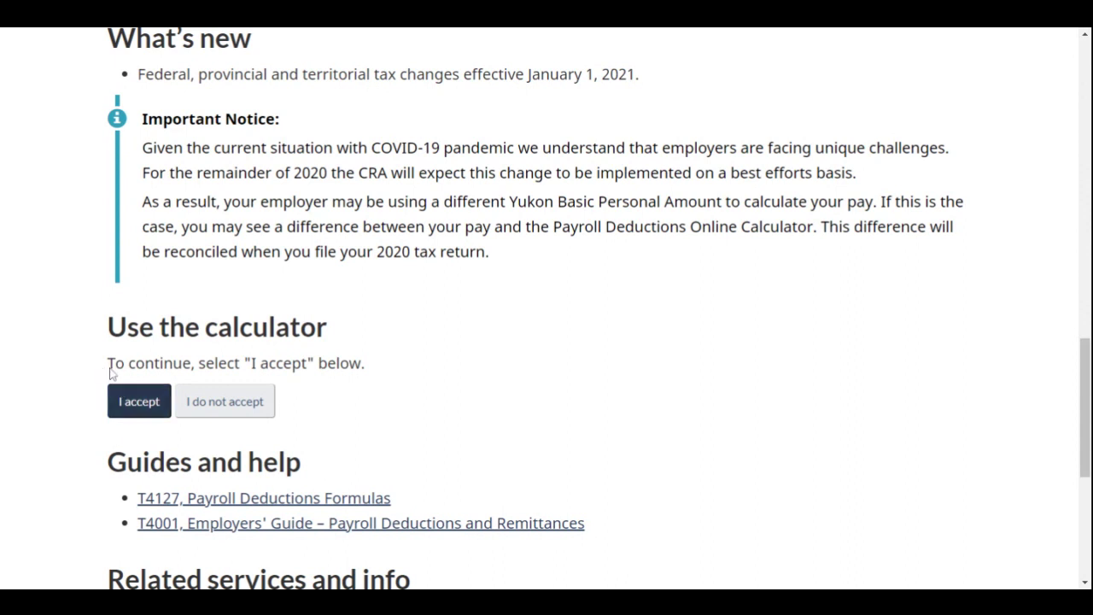
# Accept the terms and continue with a Salary calculation
pyautogui.click(131, 410)
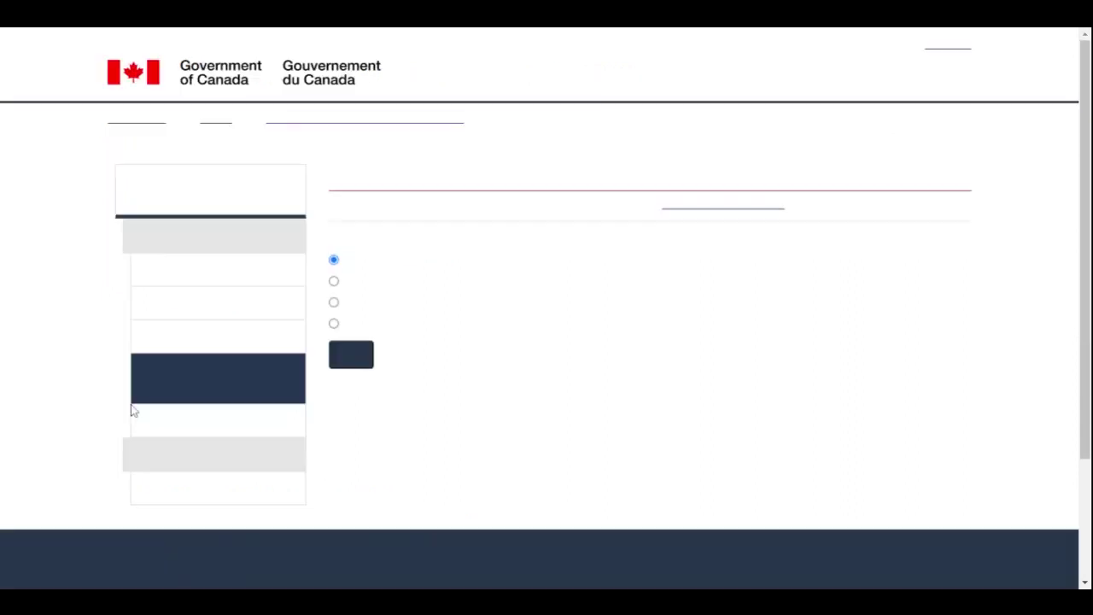
pyautogui.scroll(-1, 658, 417)
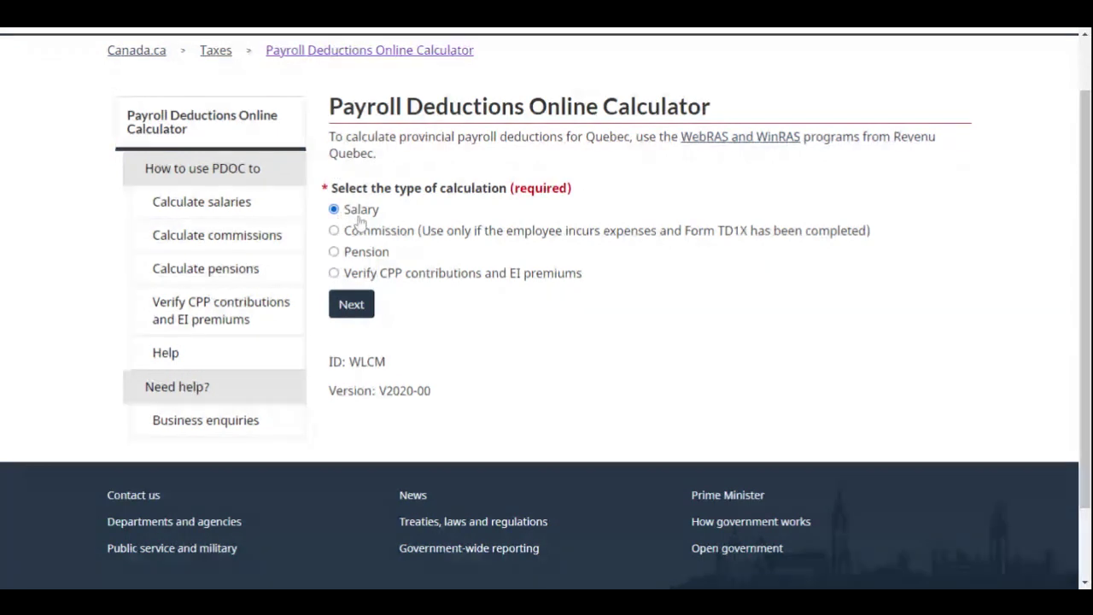
pyautogui.click(351, 307)
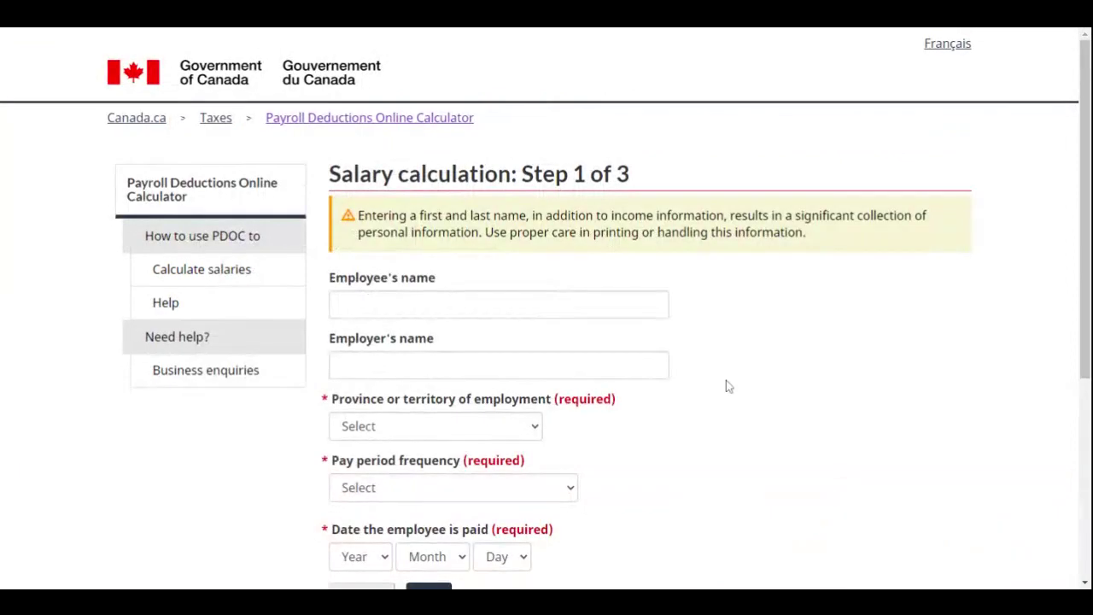
# Enter the employee's name and the employer name XYZ Company
pyautogui.scroll(-1, 725, 382)
pyautogui.click(499, 212)
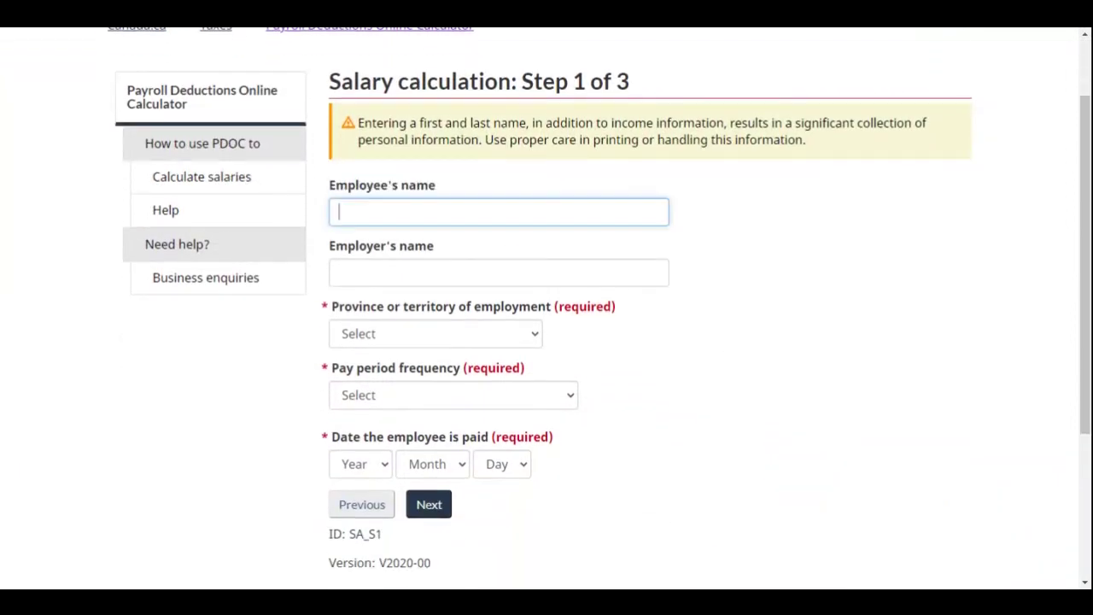
pyautogui.press('Tab')
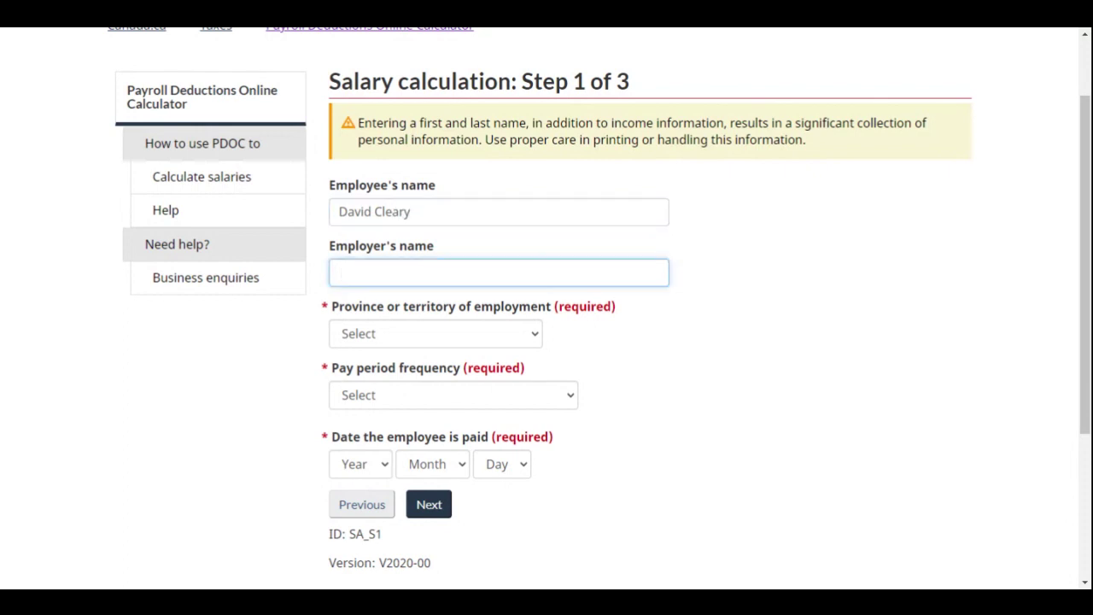
pyautogui.write('XYZ Company')
pyautogui.click(693, 365)
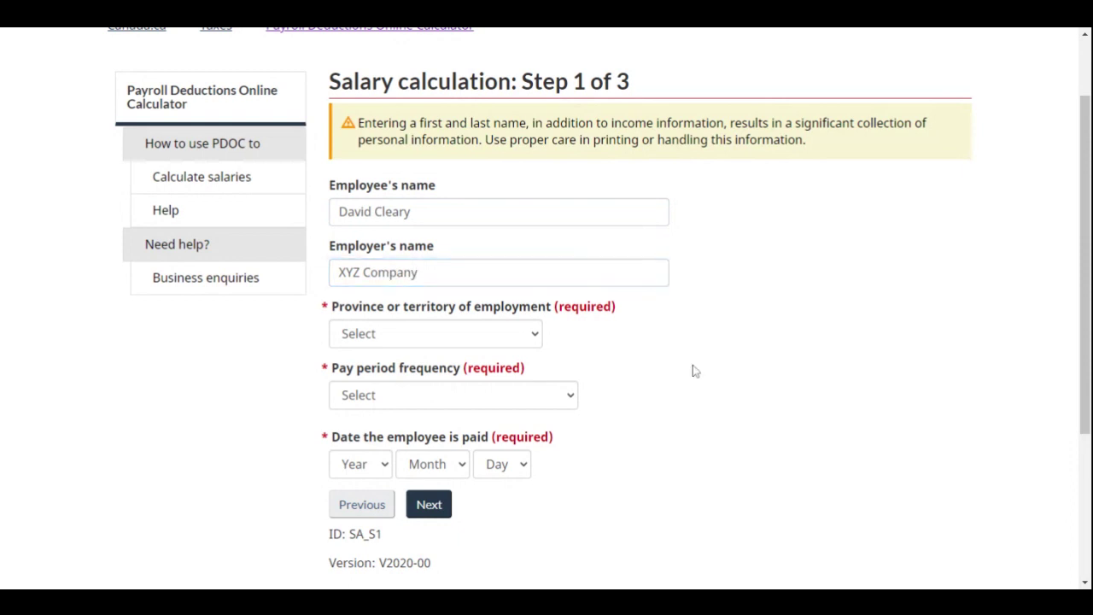
# Set the province of employment to Ontario and the pay frequency to biweekly (26 periods)
pyautogui.click(538, 334)
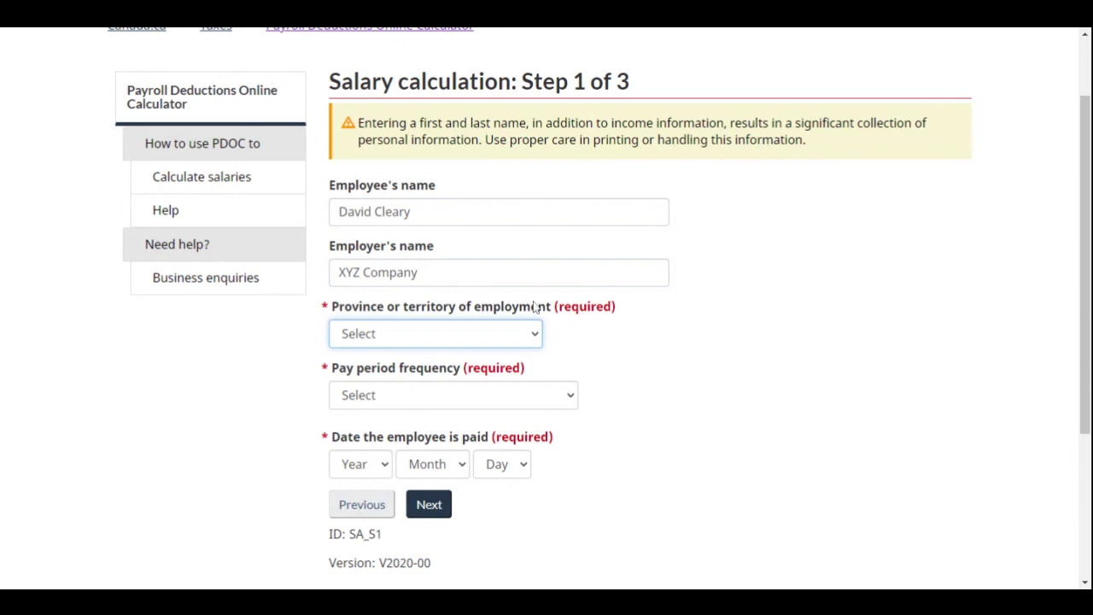
pyautogui.press('o')
pyautogui.click(689, 343)
pyautogui.scroll(-2, 662, 402)
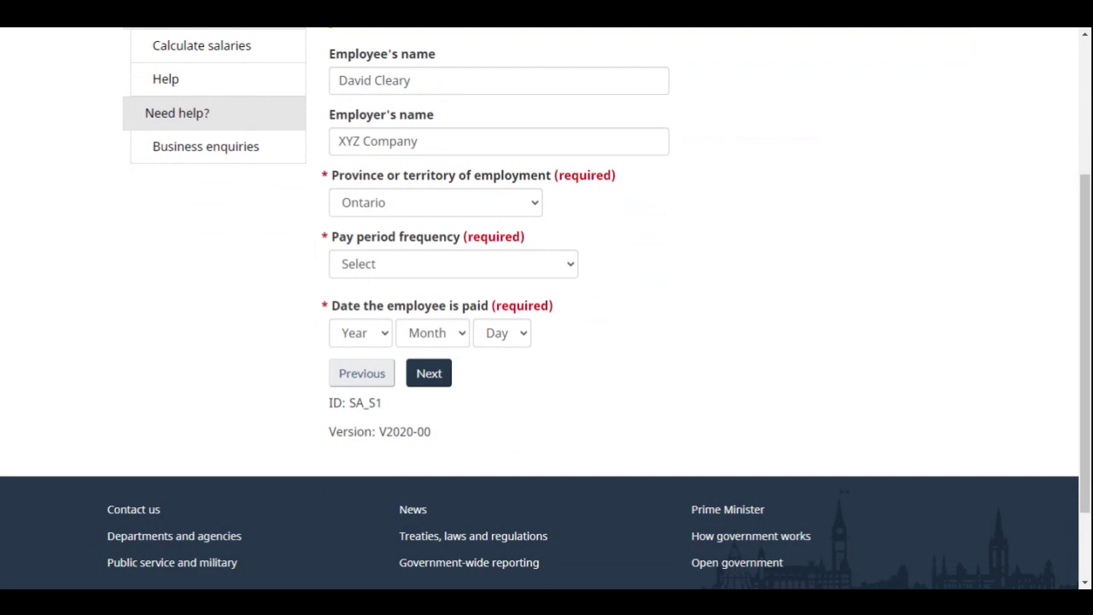
pyautogui.click(572, 270)
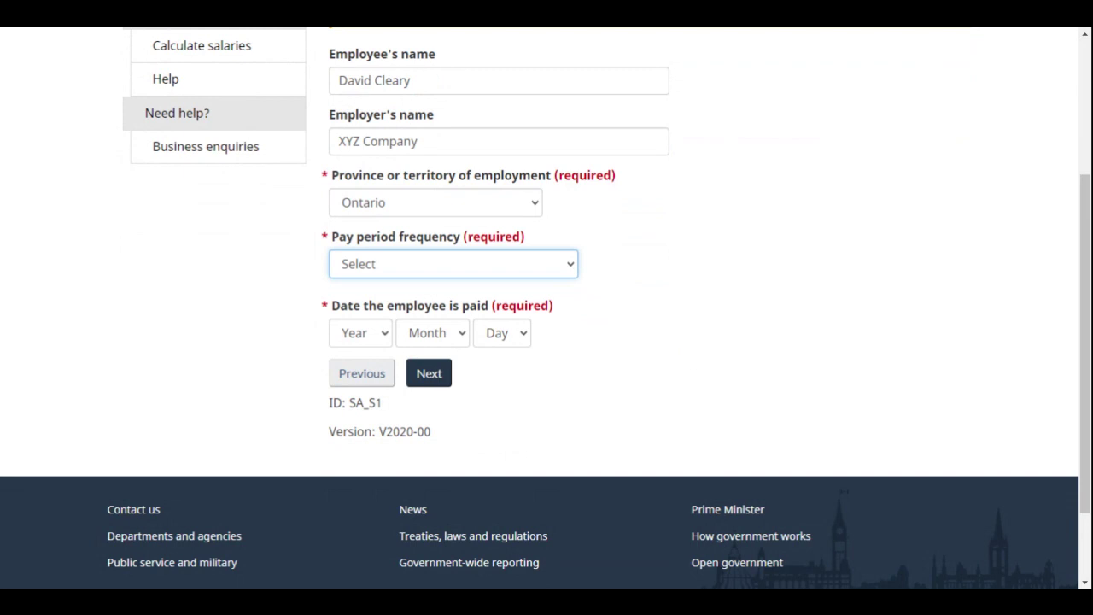
pyautogui.click(429, 373)
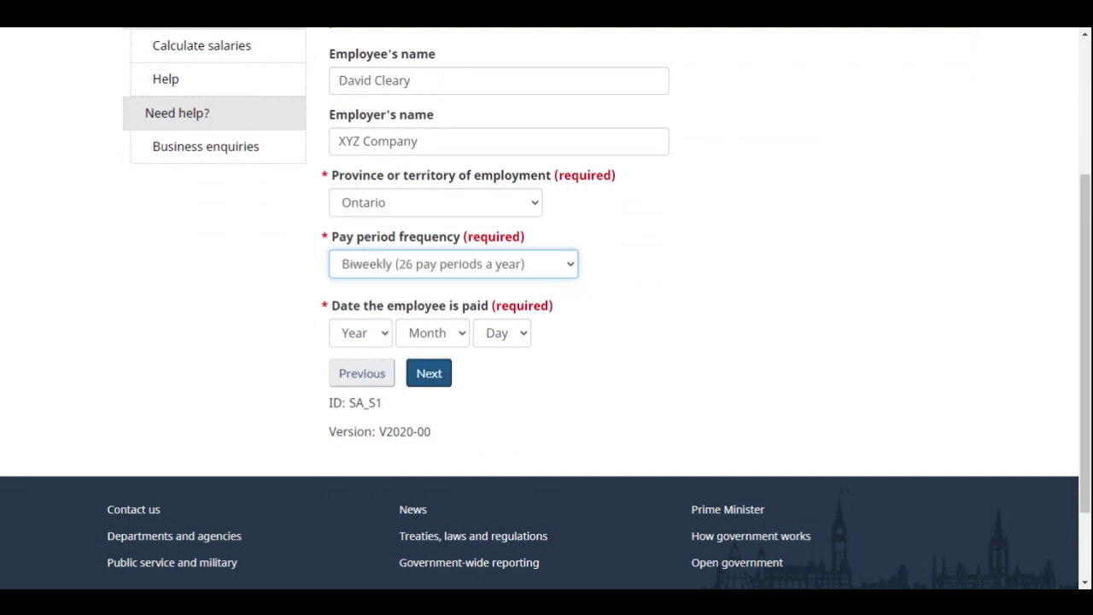
# Set the pay date to 2021-06-10 and proceed to Step 2
pyautogui.click(384, 339)
pyautogui.click(369, 390)
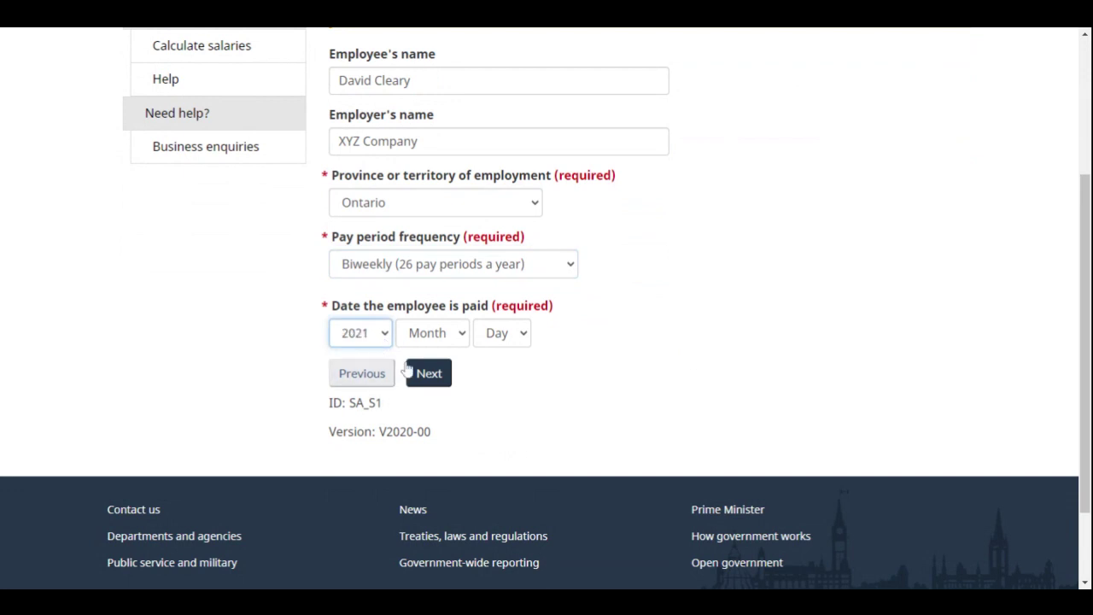
pyautogui.click(463, 334)
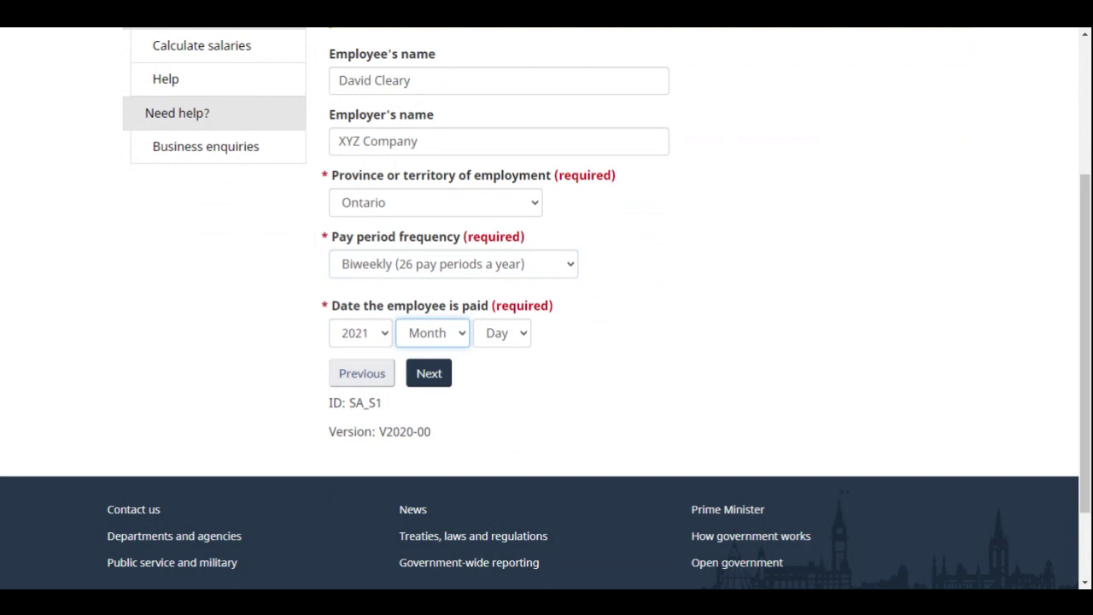
pyautogui.press('Down')
pyautogui.press('Down')
pyautogui.press('Down')
pyautogui.press('Down')
pyautogui.press('Down')
pyautogui.press('Down')
pyautogui.press('Return')
pyautogui.click(517, 342)
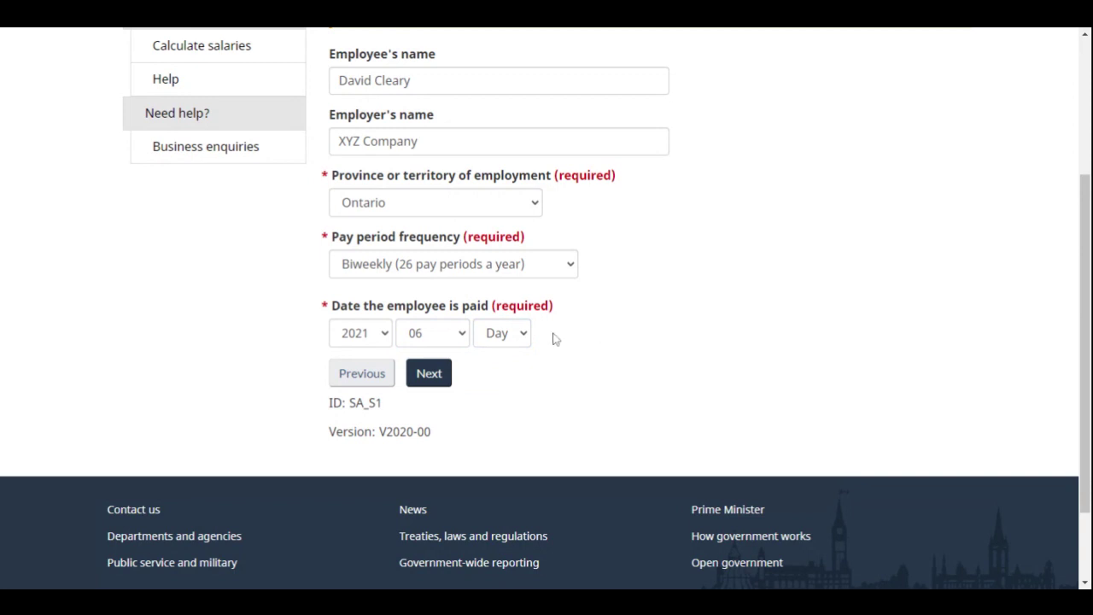
pyautogui.click(509, 341)
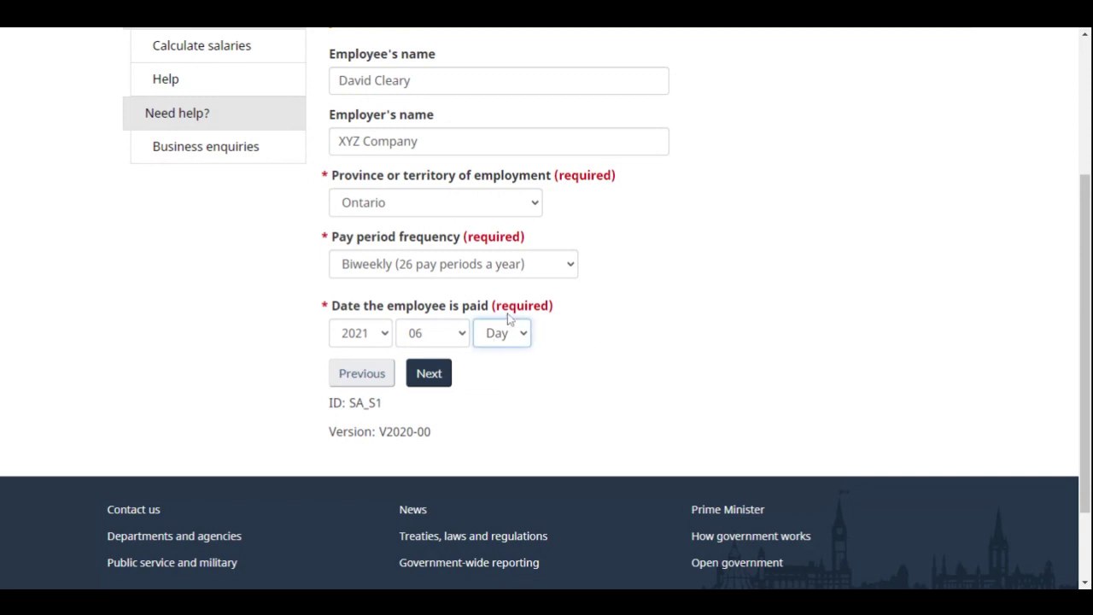
pyautogui.click(486, 314)
pyautogui.click(437, 379)
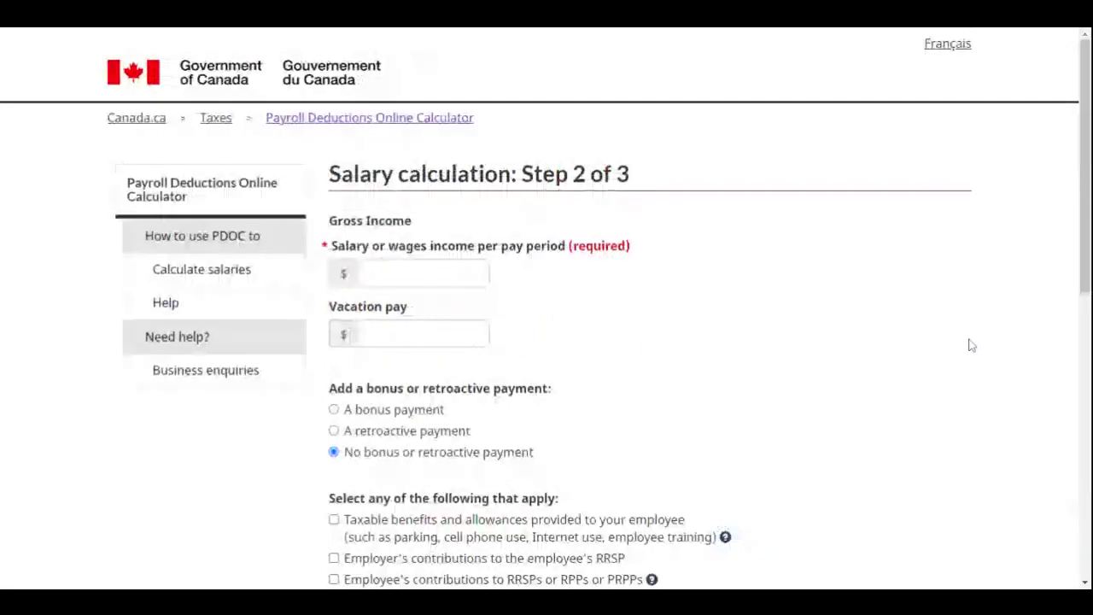
# Enter a salary of 2400 per pay period and vacation pay of 0, then continue to Step 3
pyautogui.scroll(-1, 854, 453)
pyautogui.scroll(-1, 835, 474)
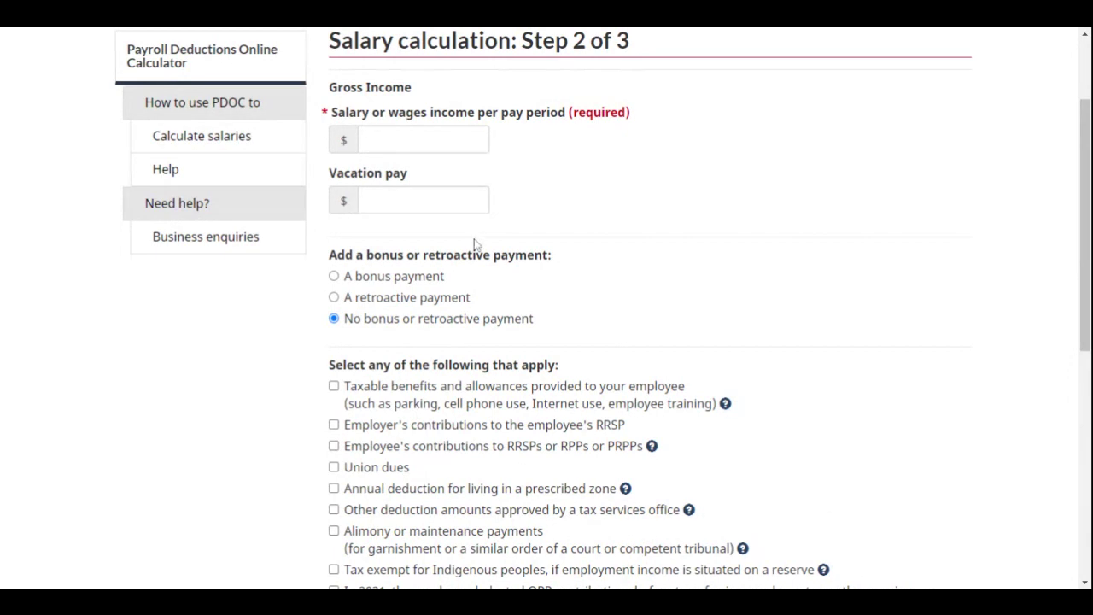
pyautogui.click(480, 139)
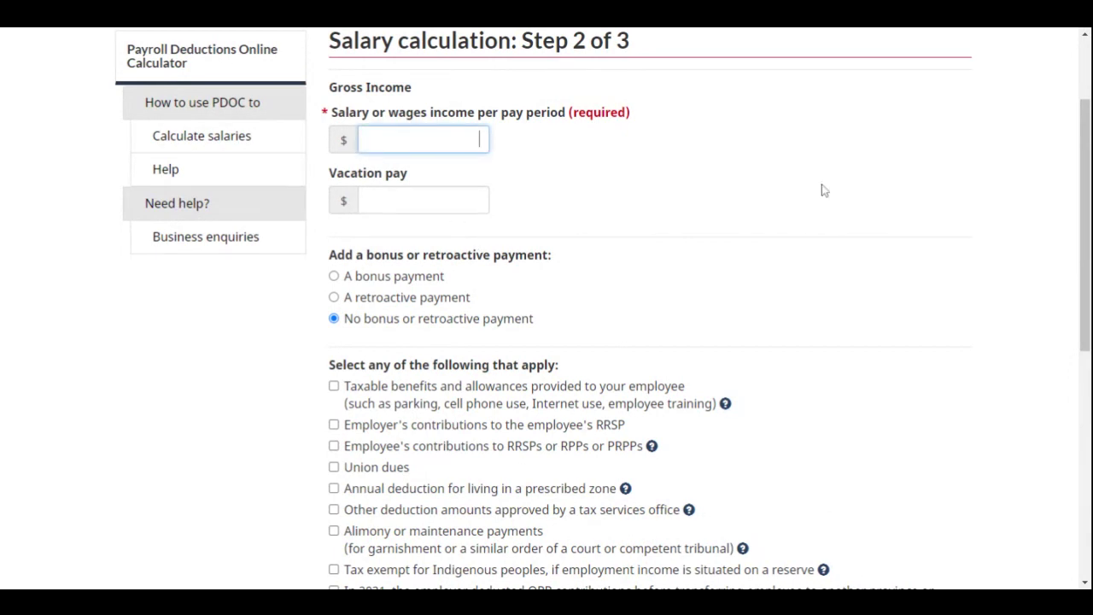
pyautogui.write('2400')
pyautogui.click(687, 217)
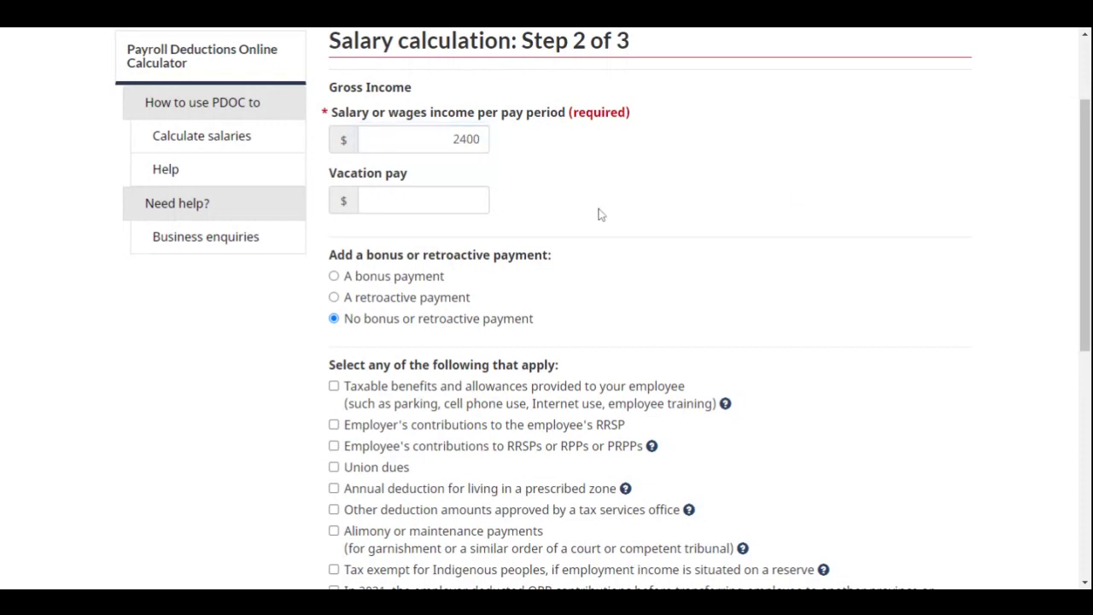
pyautogui.click(465, 202)
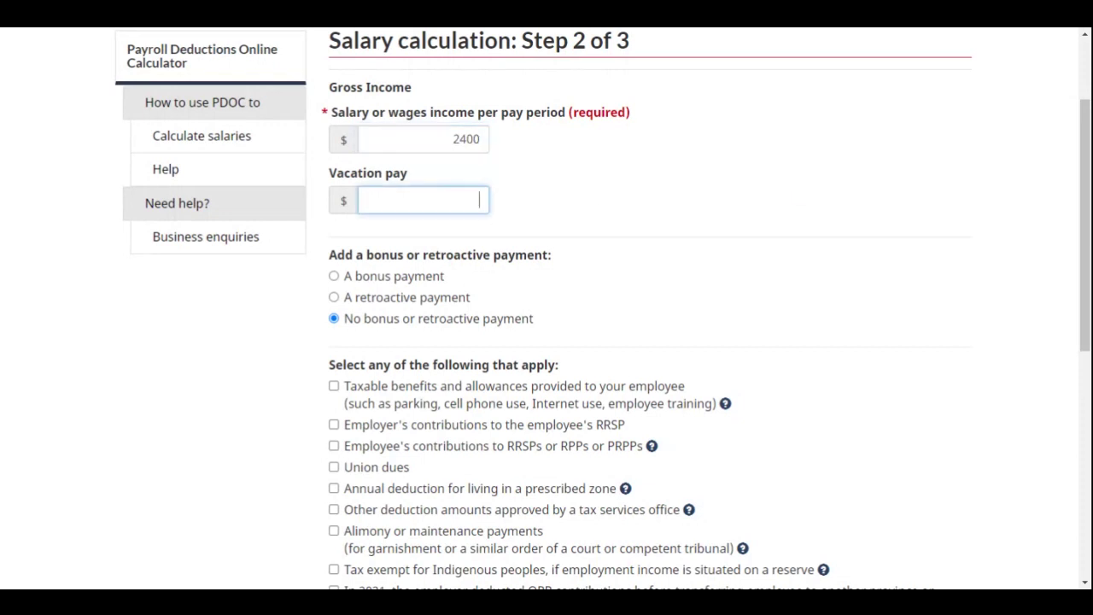
pyautogui.write('0')
pyautogui.click(728, 220)
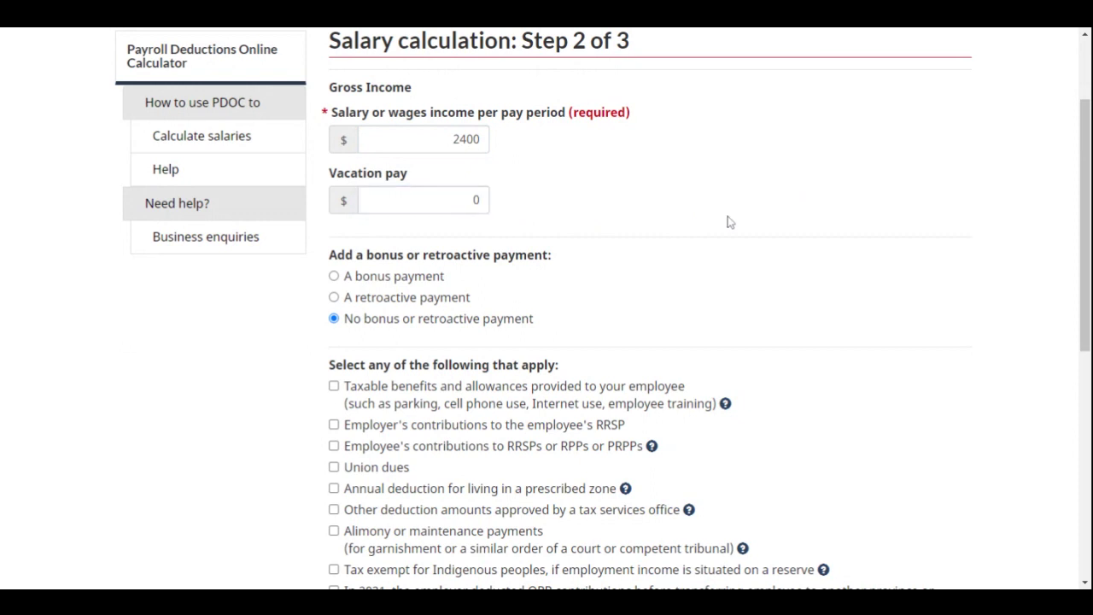
pyautogui.scroll(-1, 727, 220)
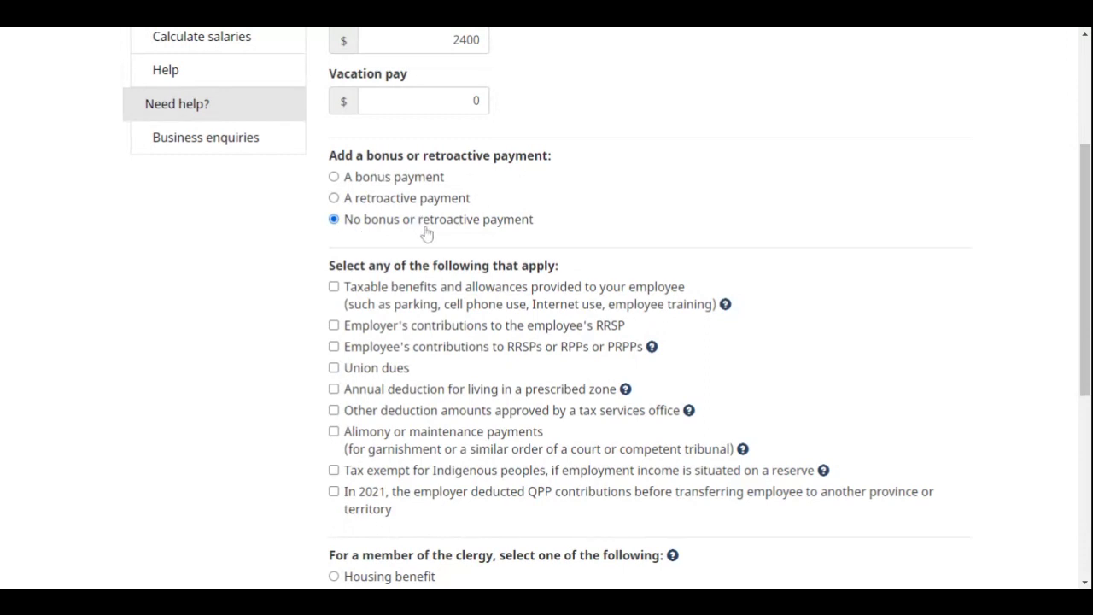
pyautogui.scroll(-3, 706, 201)
pyautogui.scroll(1, 706, 180)
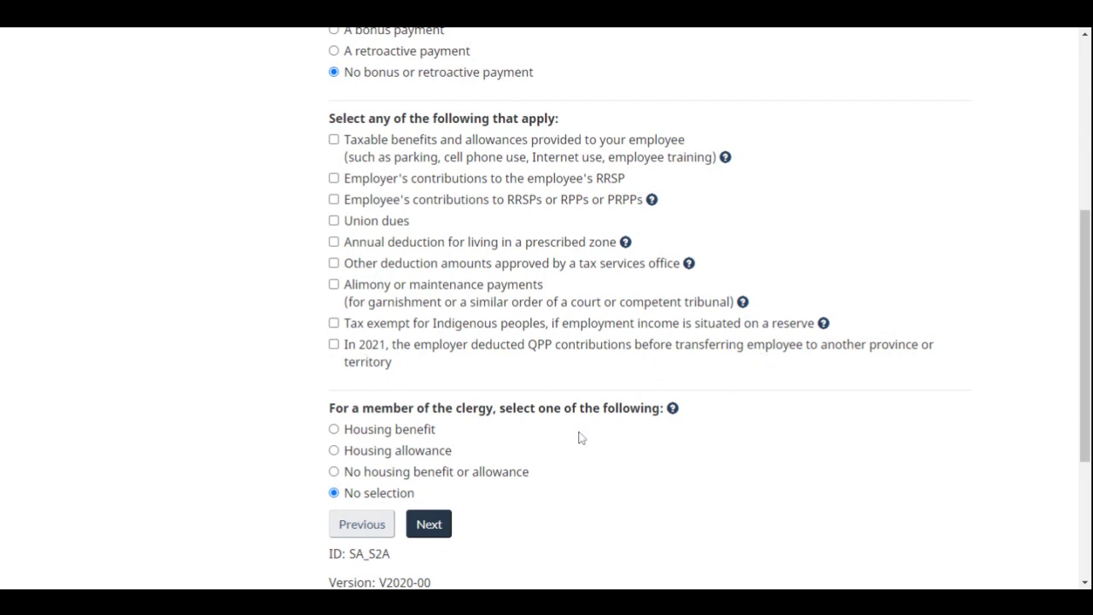
pyautogui.scroll(-2, 578, 437)
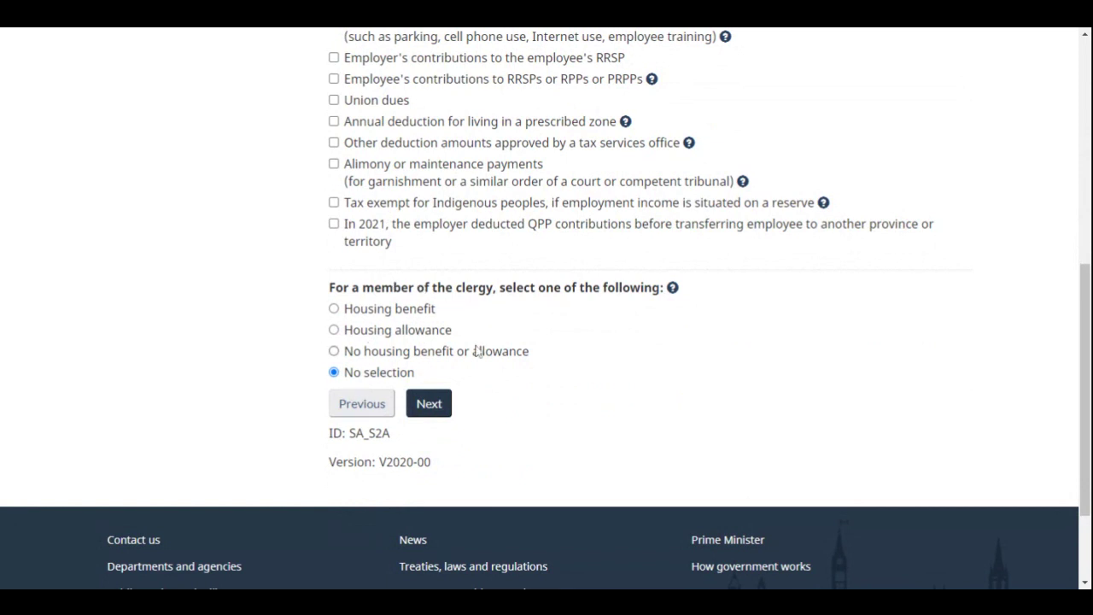
pyautogui.click(436, 408)
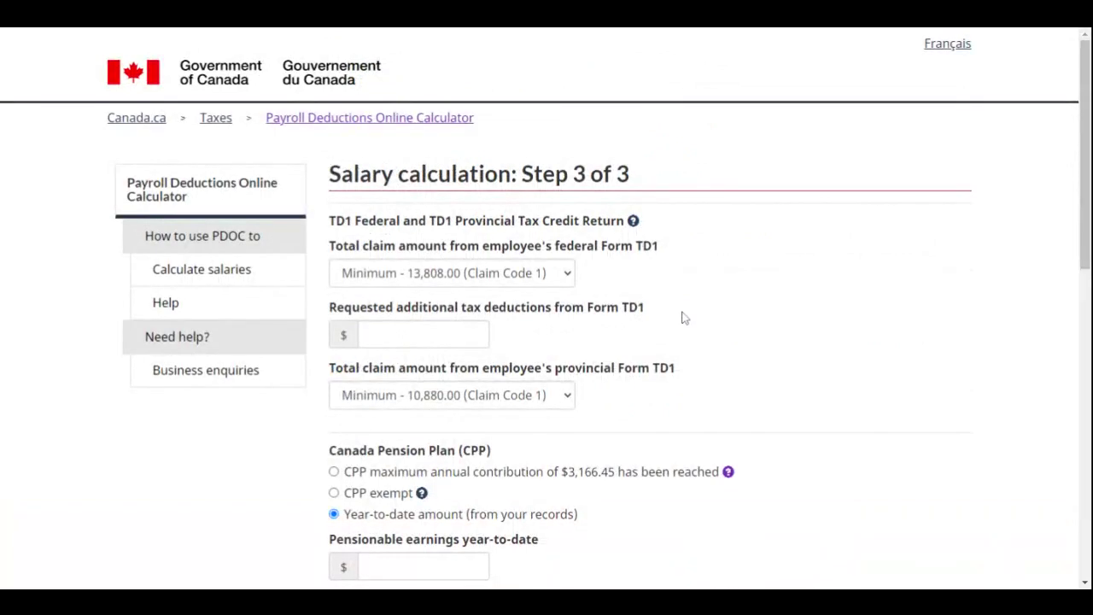
# Set federal and provincial TD1 claims to No Claim Amount (Code 0) and additional tax deductions to 0
pyautogui.scroll(-1, 683, 317)
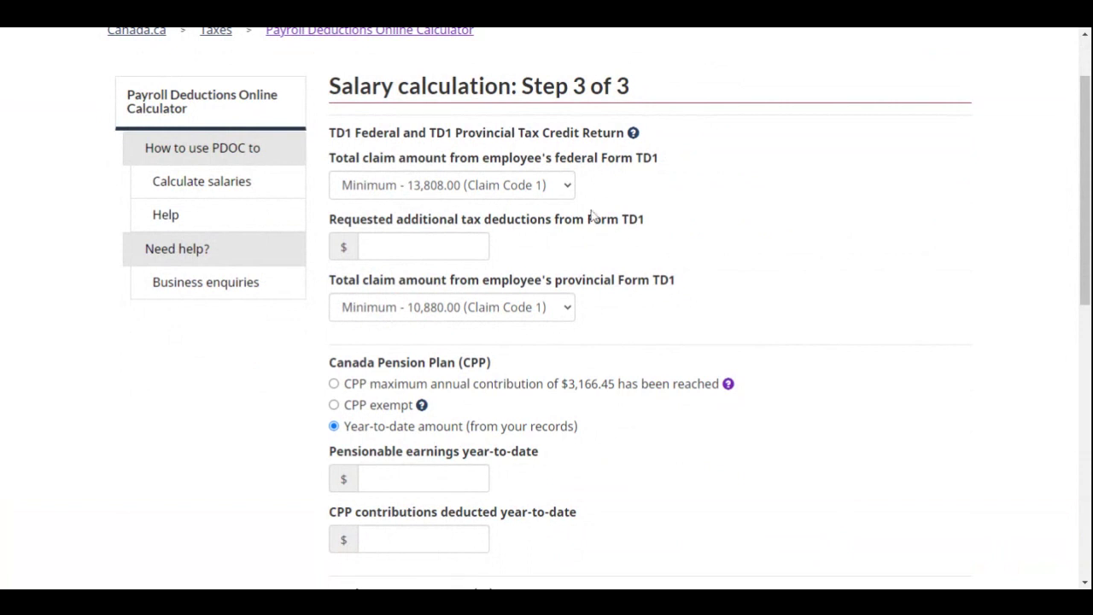
pyautogui.click(565, 193)
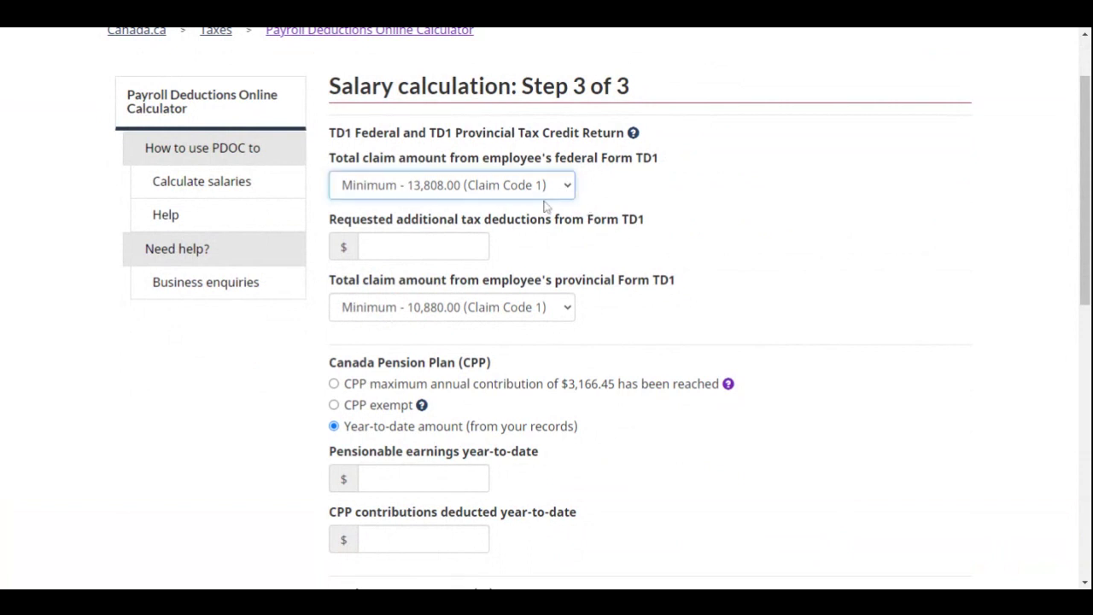
pyautogui.click(544, 205)
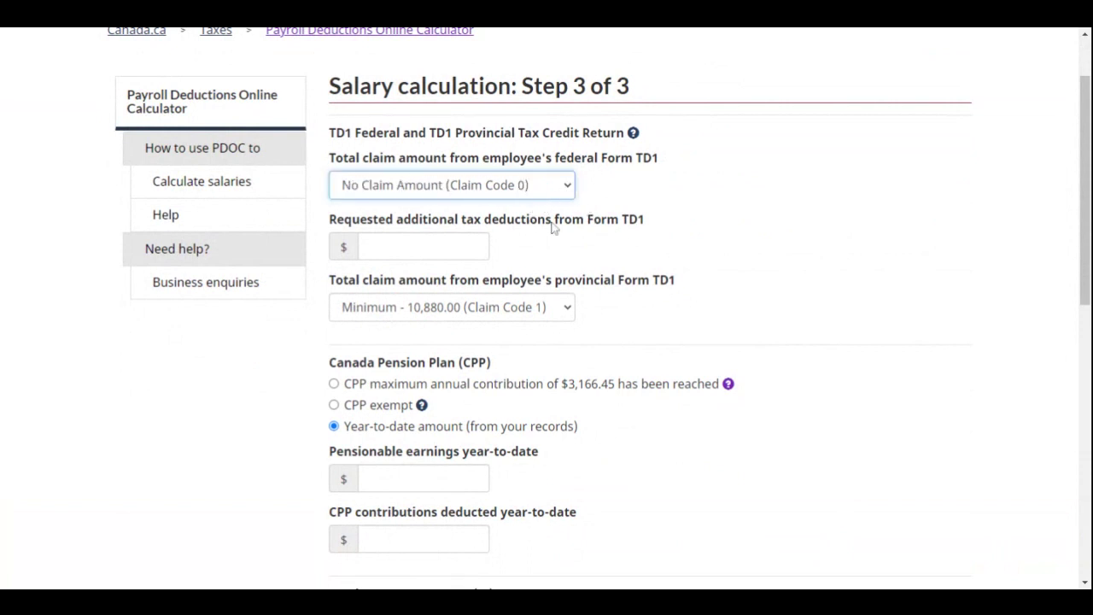
pyautogui.click(568, 309)
pyautogui.click(553, 290)
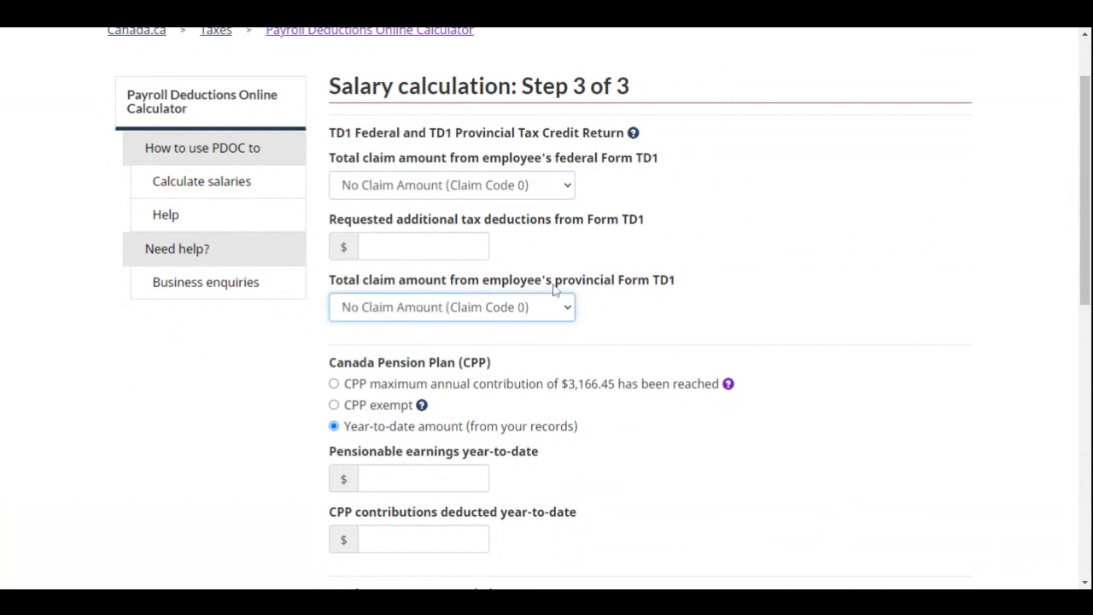
pyautogui.click(739, 227)
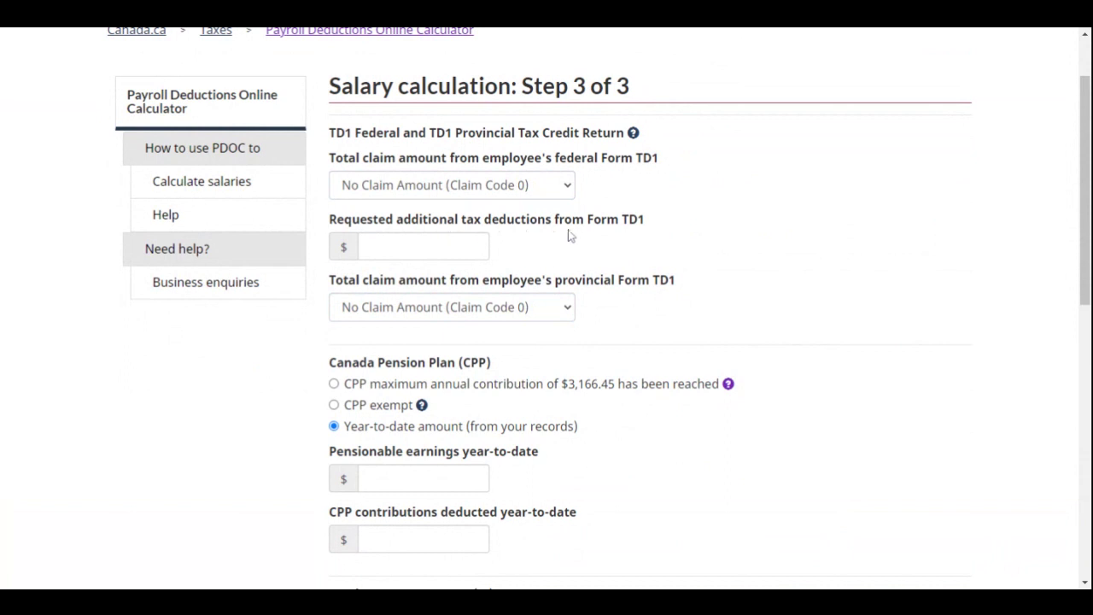
pyautogui.click(427, 246)
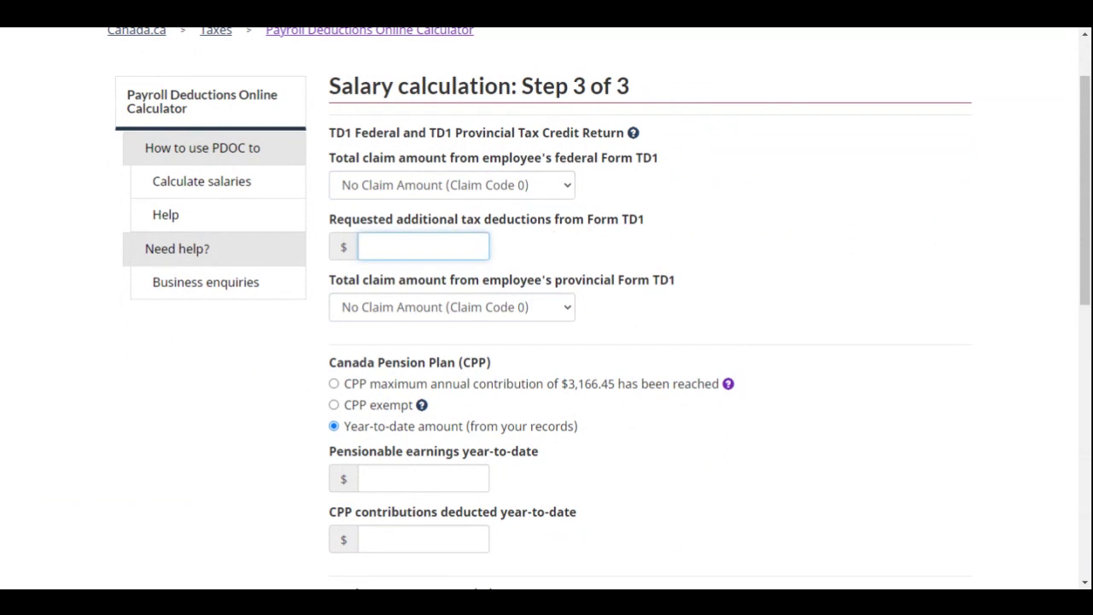
pyautogui.write('0')
pyautogui.click(696, 282)
pyautogui.scroll(-2, 697, 282)
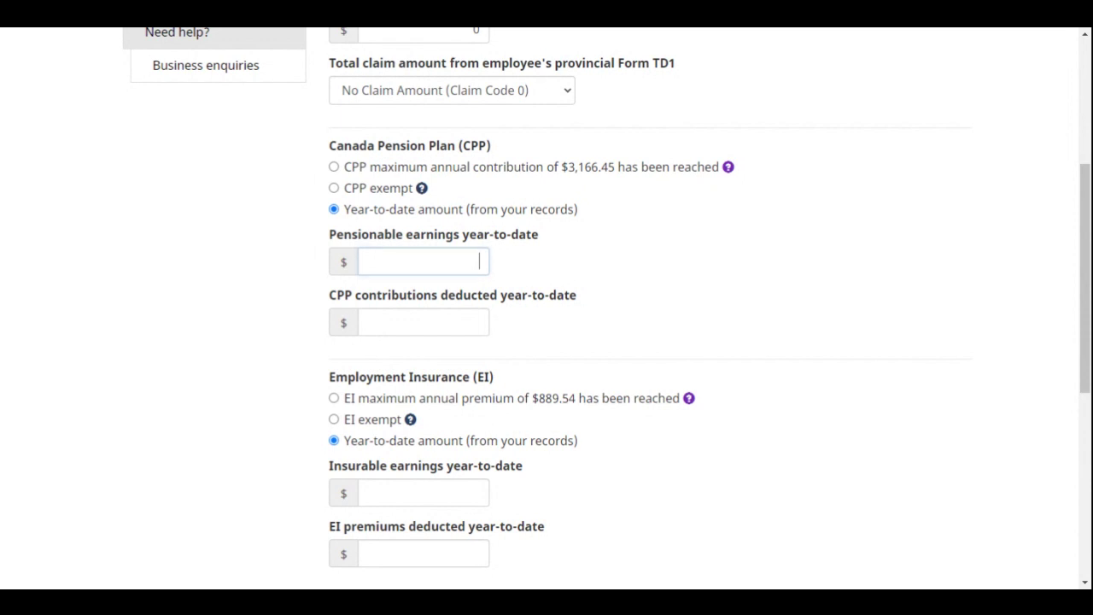
# Enter pensionable earnings year-to-date of 2400 and CPP contributions of 123.45
pyautogui.click(423, 261)
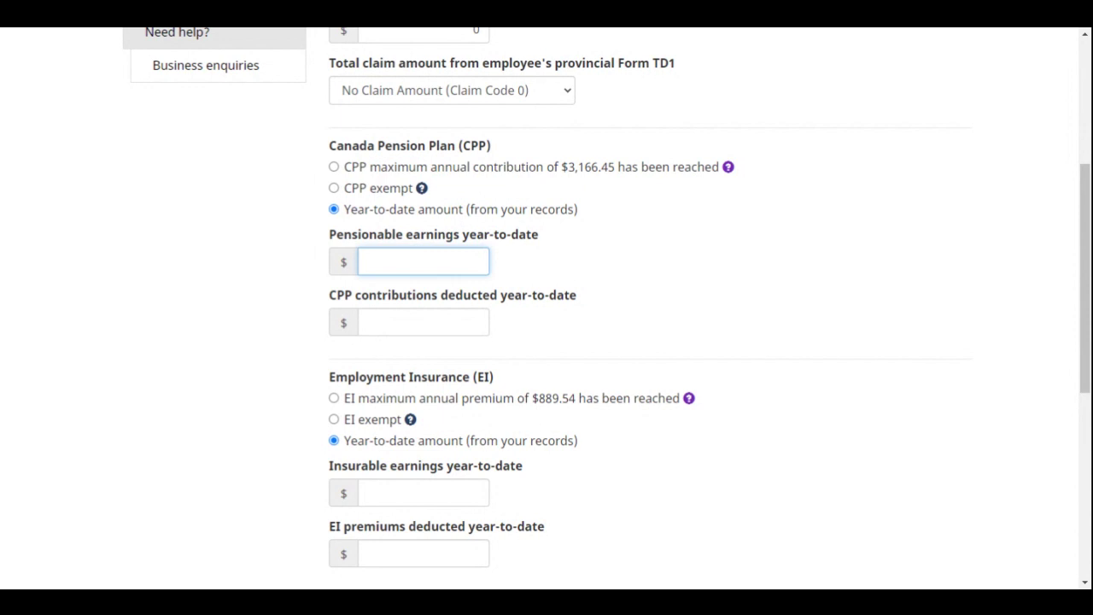
pyautogui.write('2400')
pyautogui.click(423, 321)
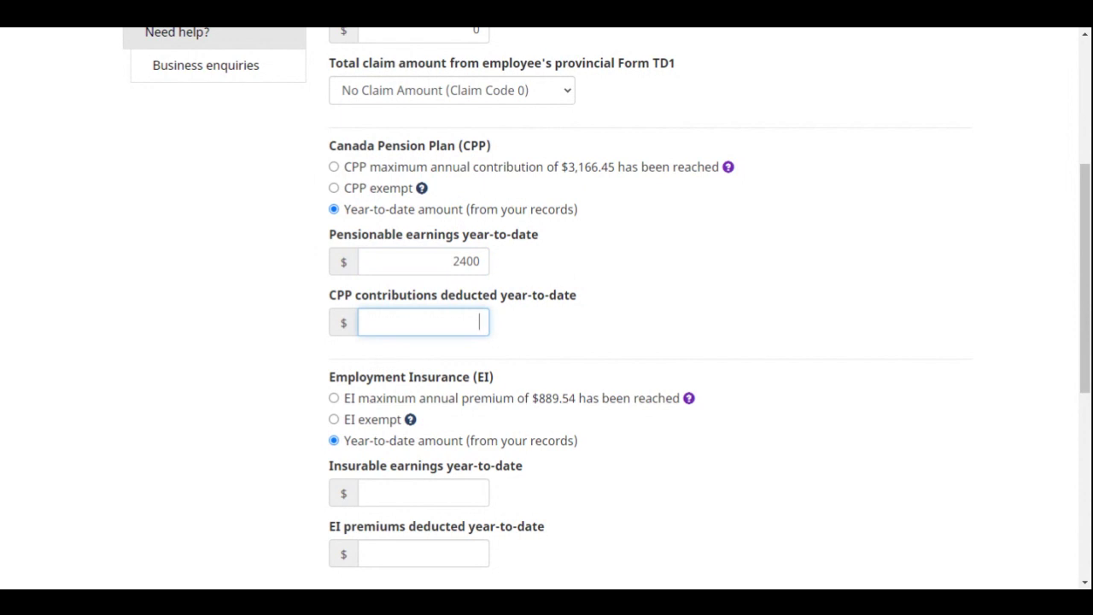
pyautogui.write('123.45')
pyautogui.click(796, 292)
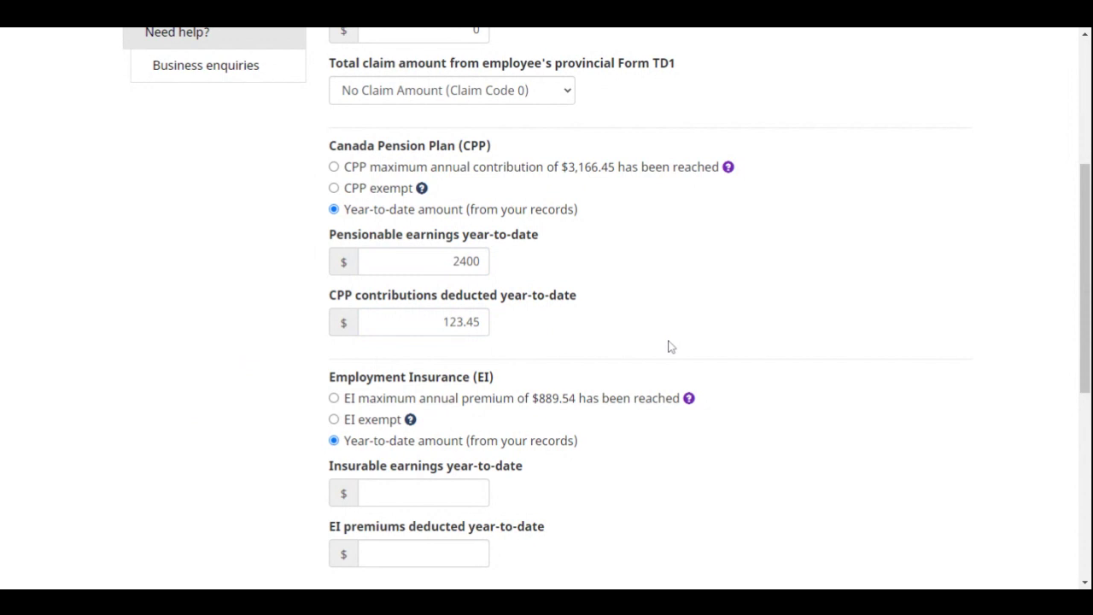
pyautogui.scroll(-2, 669, 347)
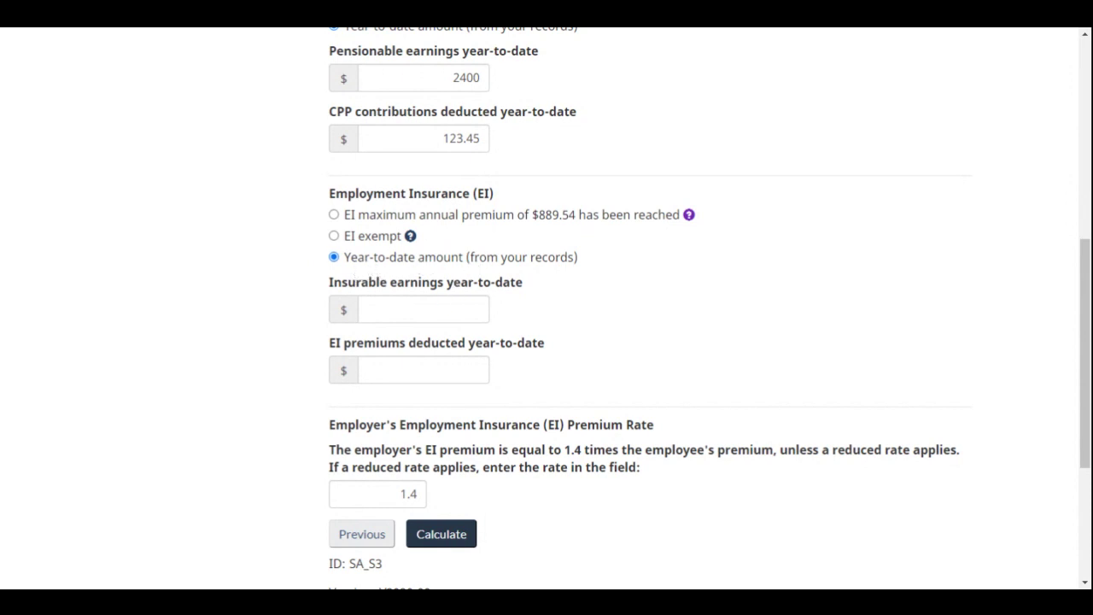
# Enter insurable earnings year-to-date of 2400 and EI premiums of 37.92
pyautogui.click(423, 309)
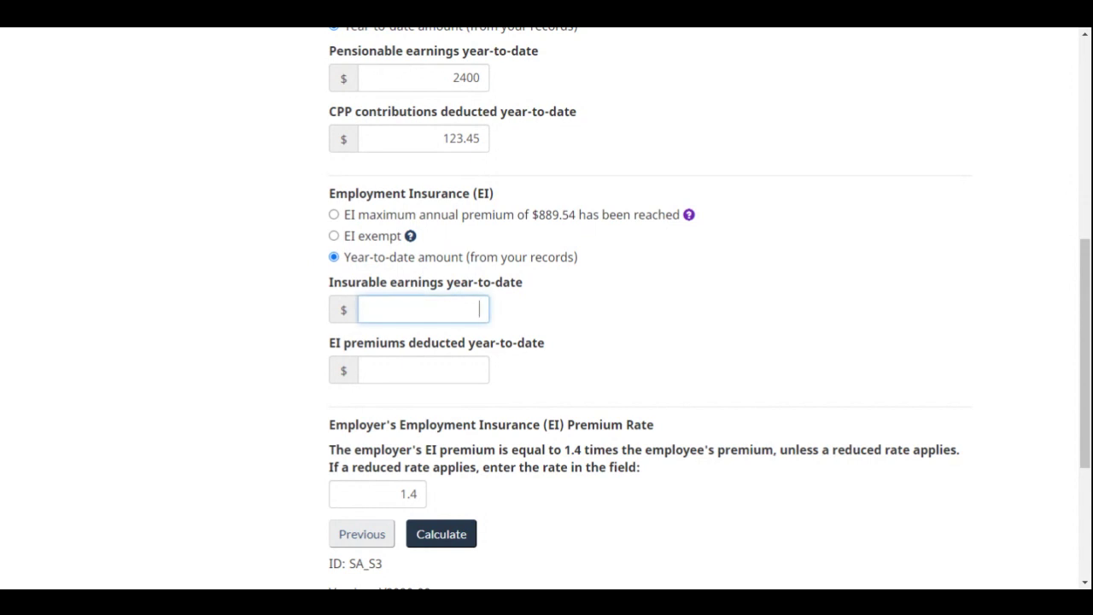
pyautogui.write('2400')
pyautogui.click(423, 369)
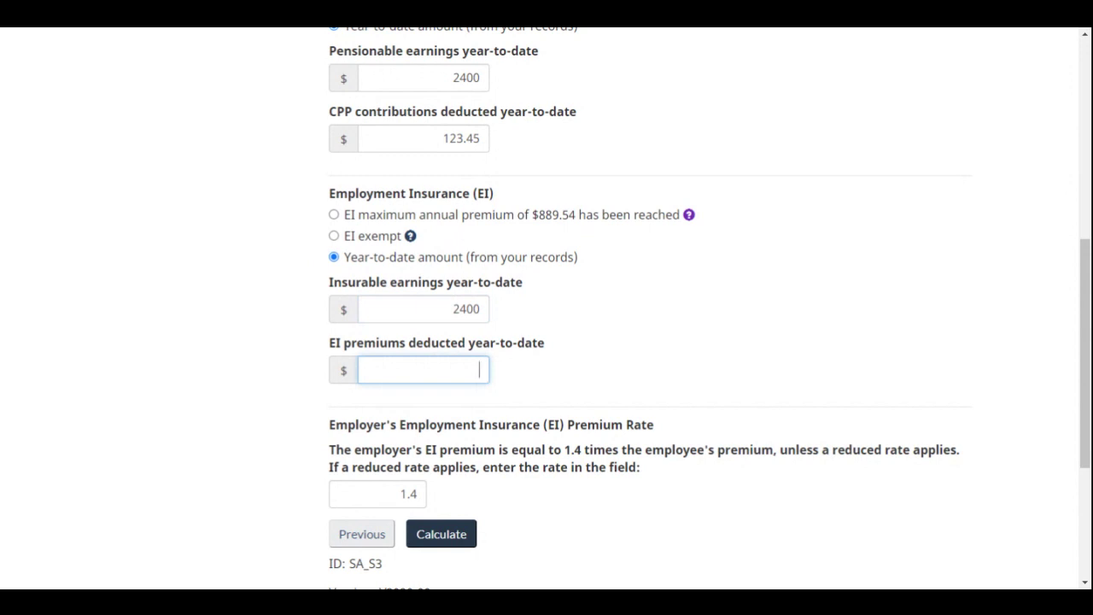
pyautogui.write('37.92')
pyautogui.click(669, 340)
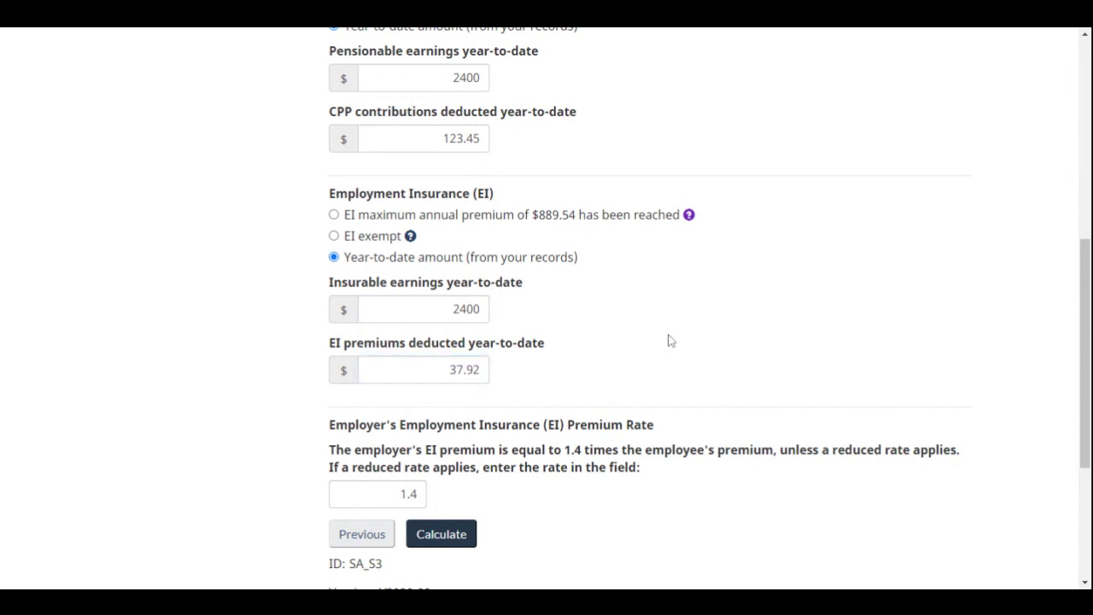
pyautogui.scroll(-3, 751, 472)
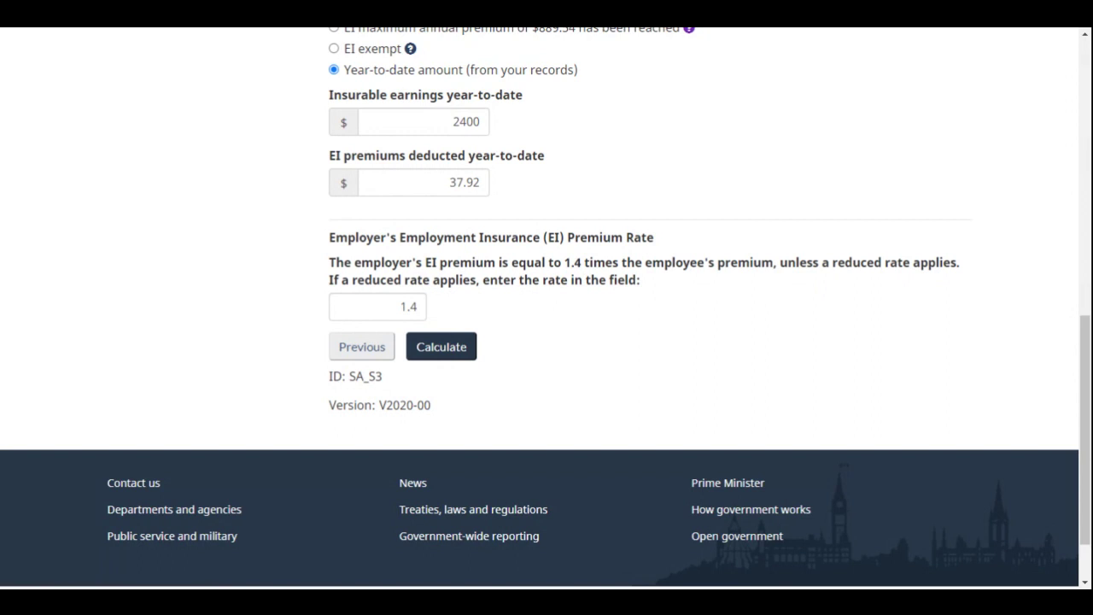
pyautogui.scroll(10, 546, 308)
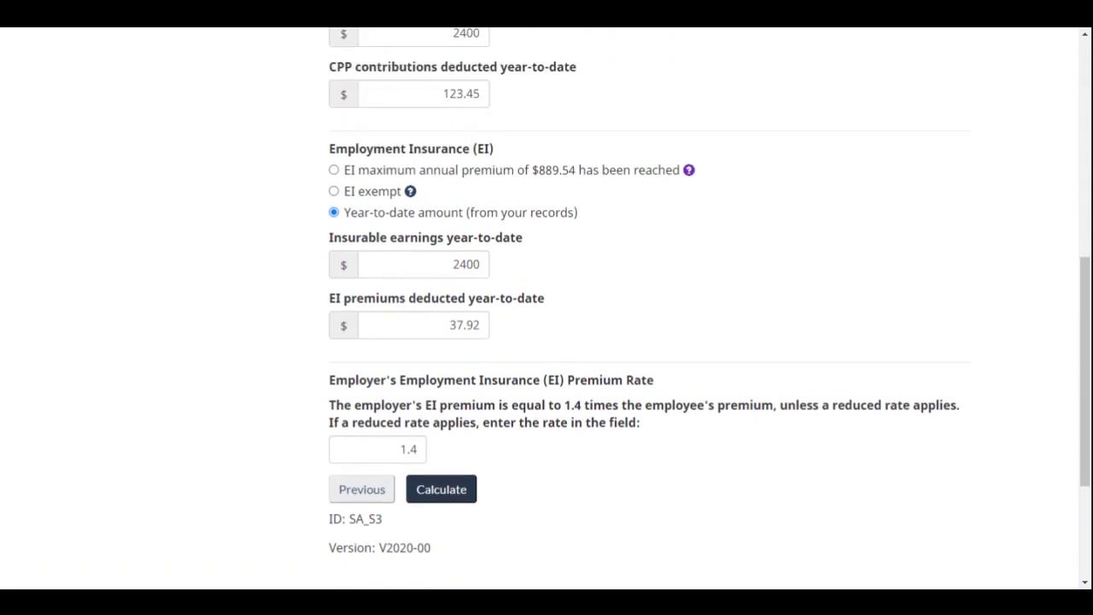
pyautogui.scroll(1, 499, 268)
pyautogui.scroll(-1, 500, 268)
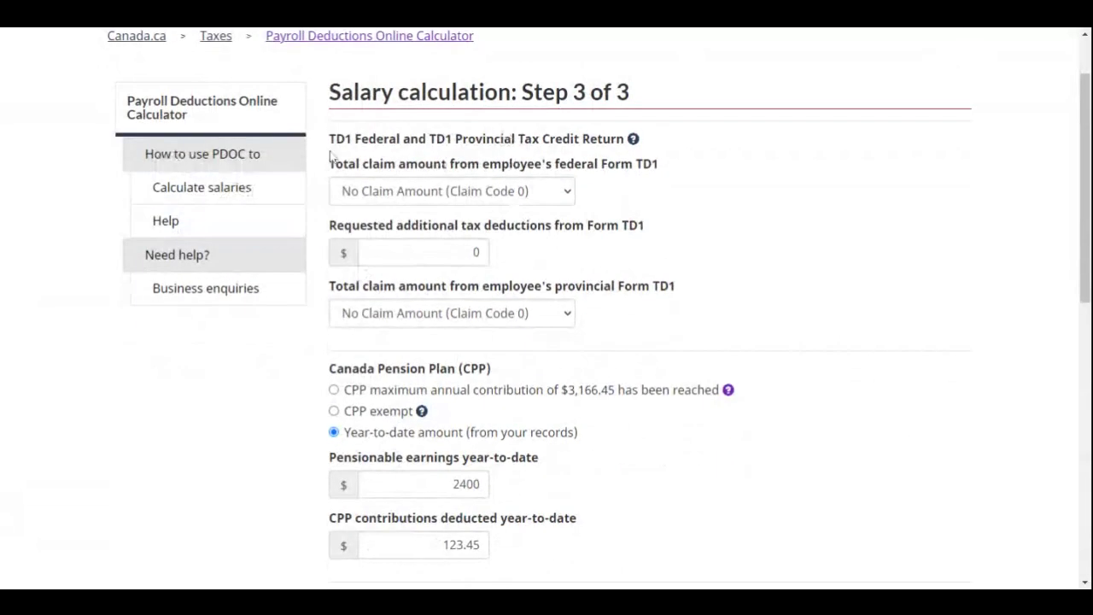
pyautogui.scroll(-3, 499, 268)
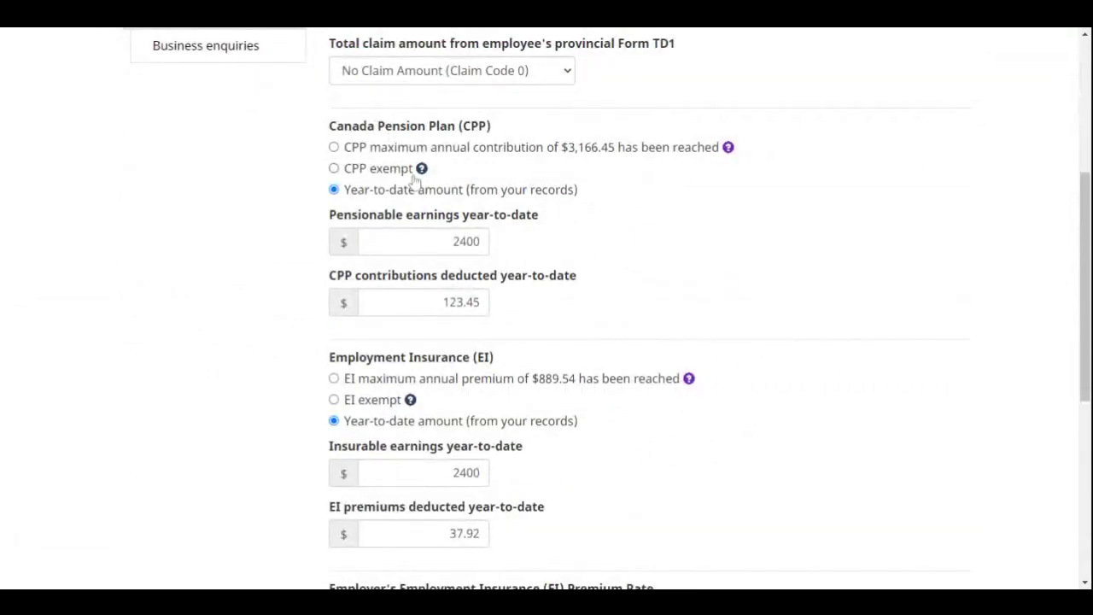
pyautogui.scroll(-3, 414, 179)
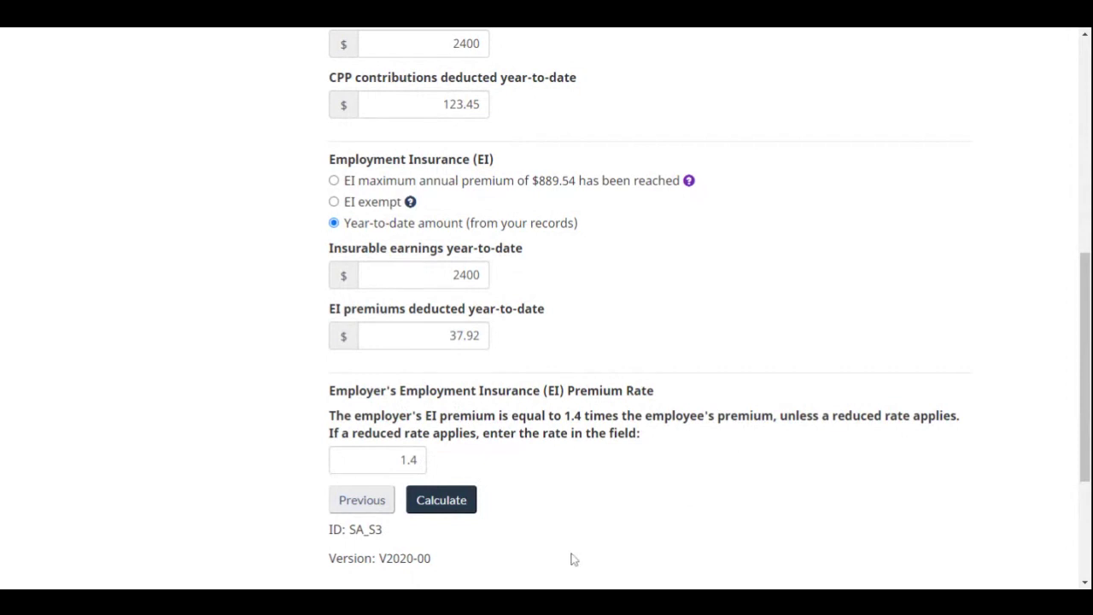
pyautogui.scroll(-1, 618, 510)
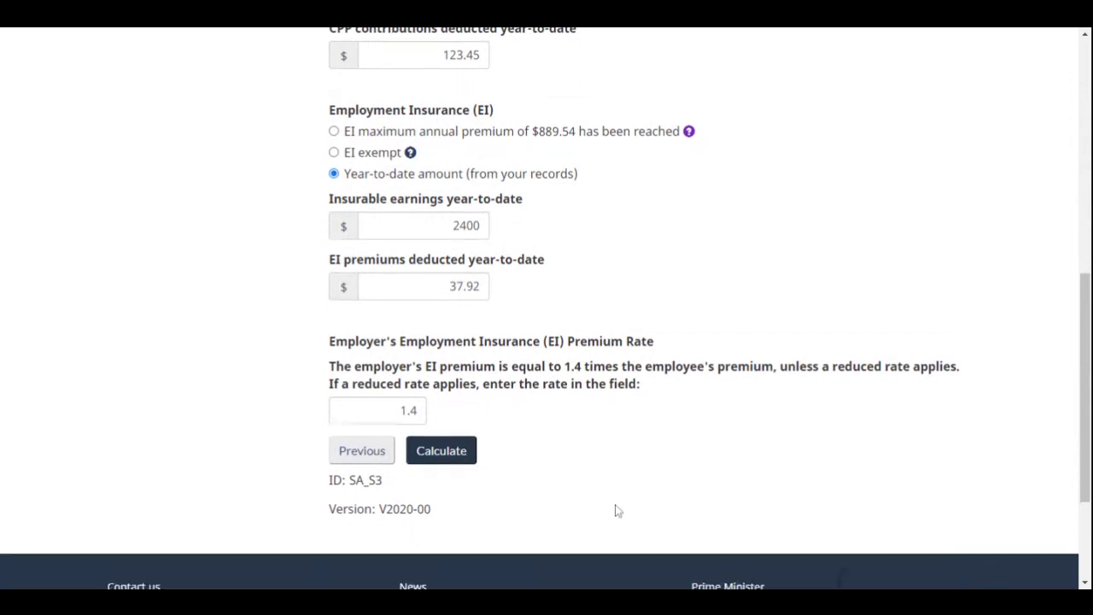
# Calculate the result and highlight the federal tax deduction of 357.66
pyautogui.click(447, 459)
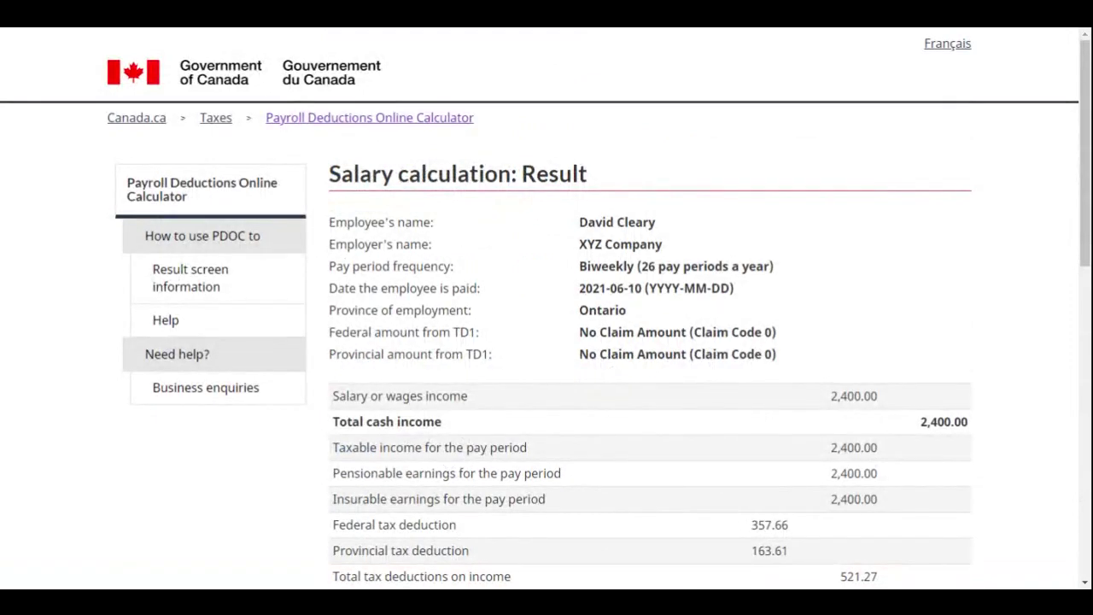
pyautogui.scroll(-1, 922, 283)
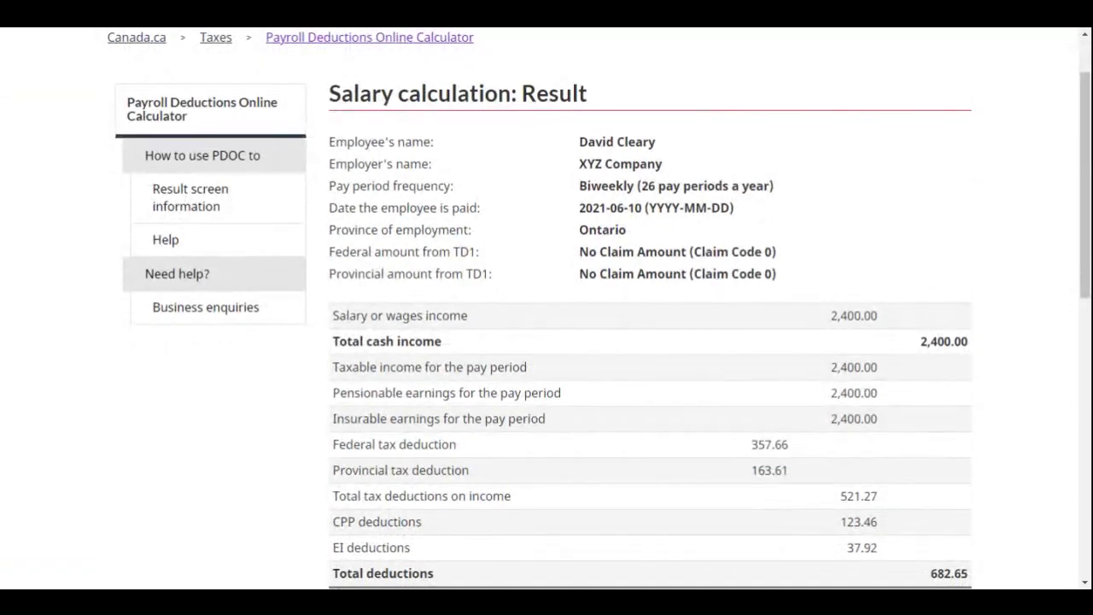
pyautogui.scroll(-2, 891, 249)
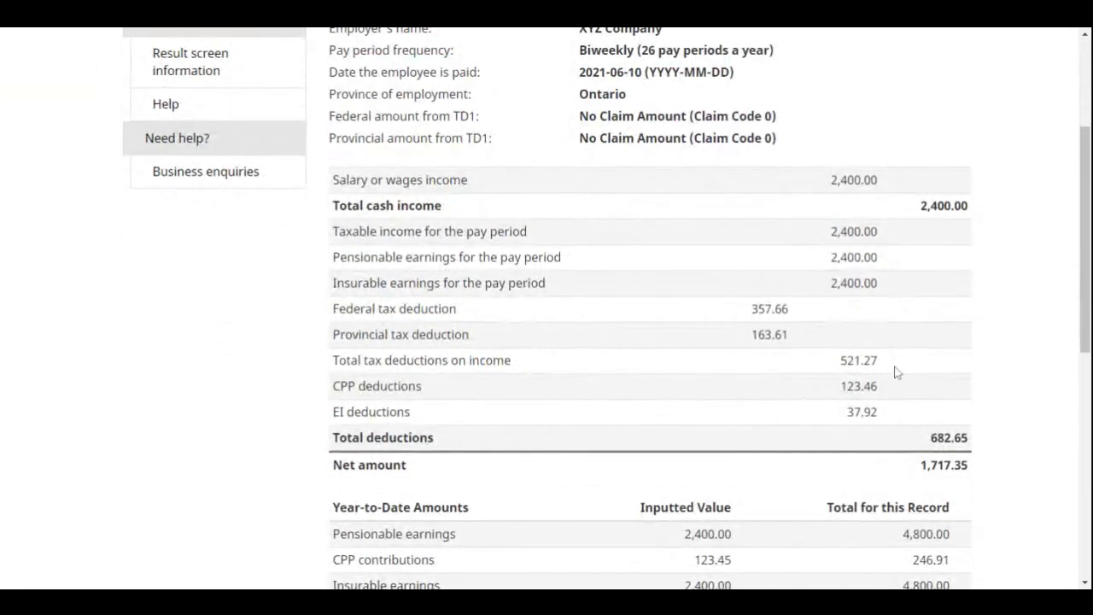
pyautogui.moveTo(798, 310); pyautogui.dragTo(745, 320)
pyautogui.click(813, 313)
pyautogui.moveTo(814, 313); pyautogui.dragTo(332, 314)
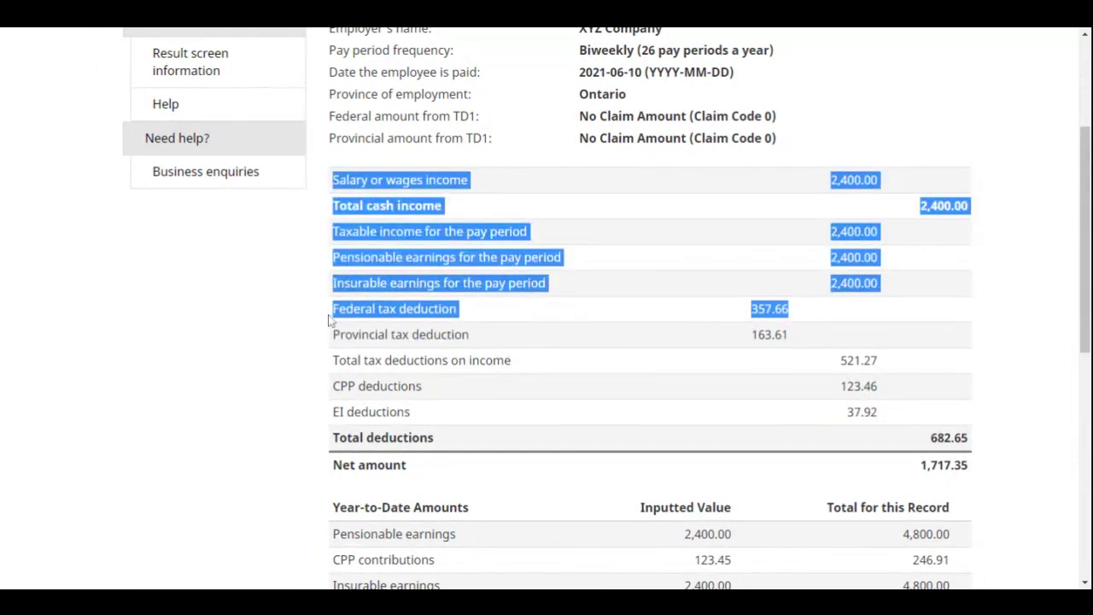
pyautogui.click(587, 346)
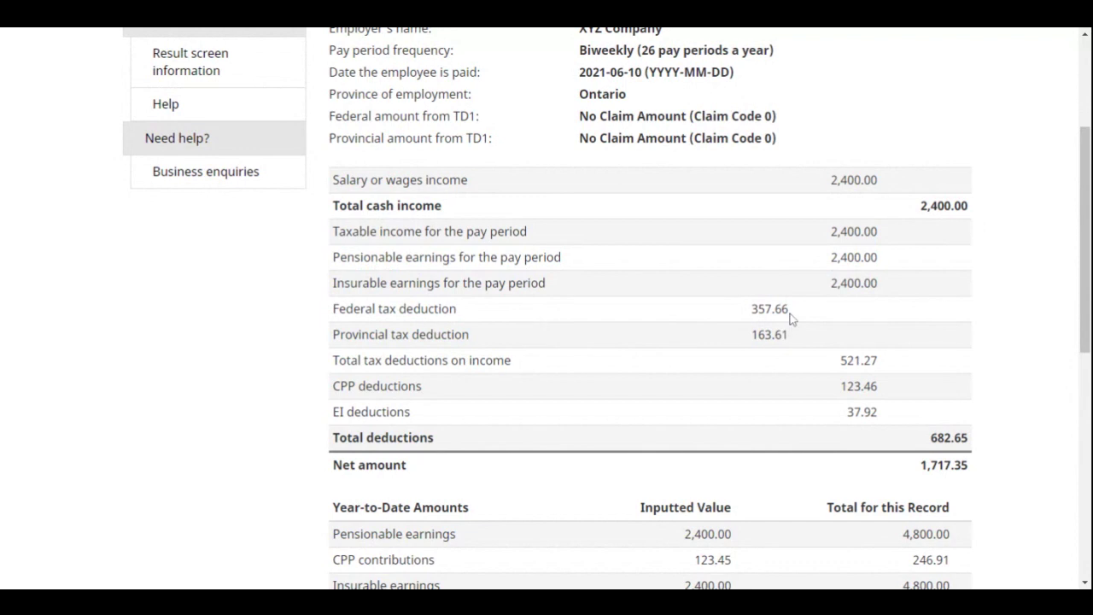
# Highlight the federal tax row, provincial tax 163.61, total tax 521.27, CPP 123.46 and EI 37.92
pyautogui.moveTo(795, 314); pyautogui.dragTo(331, 309)
pyautogui.click(331, 330)
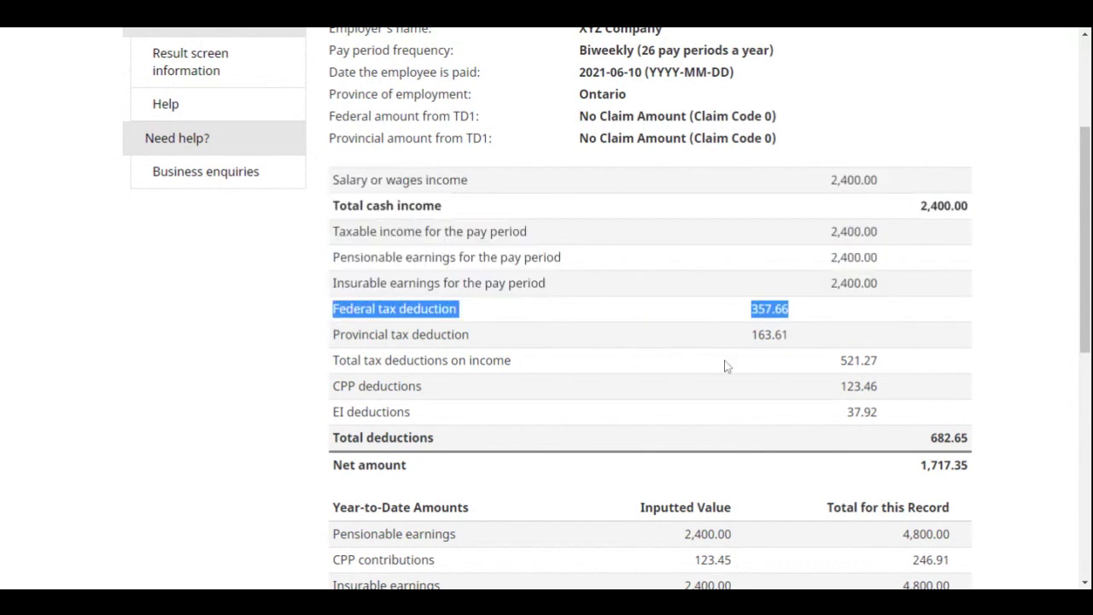
pyautogui.click(805, 339)
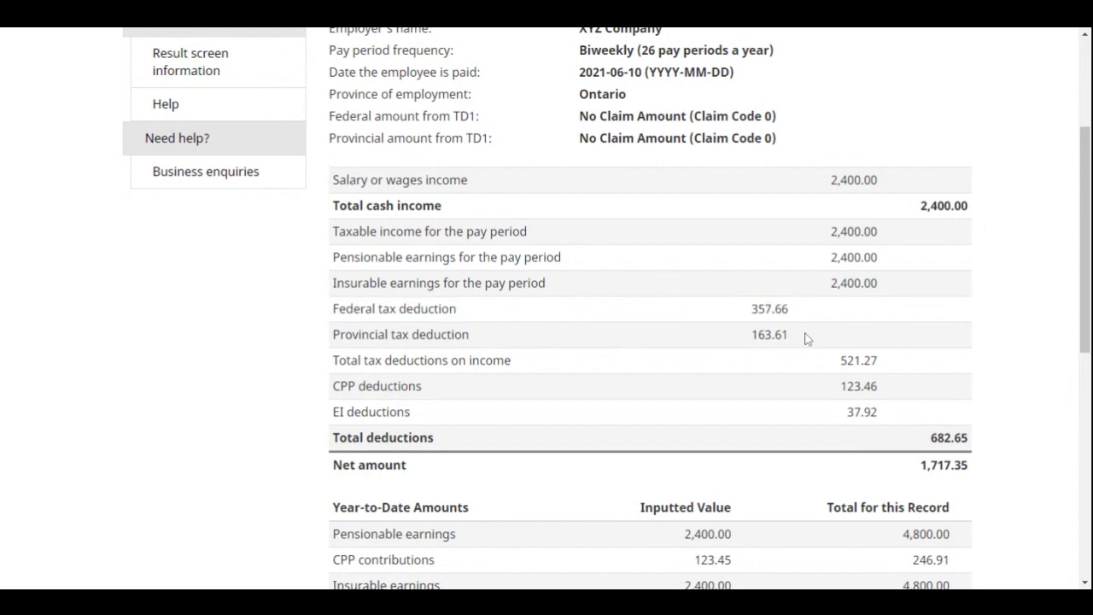
pyautogui.moveTo(808, 339); pyautogui.dragTo(332, 342)
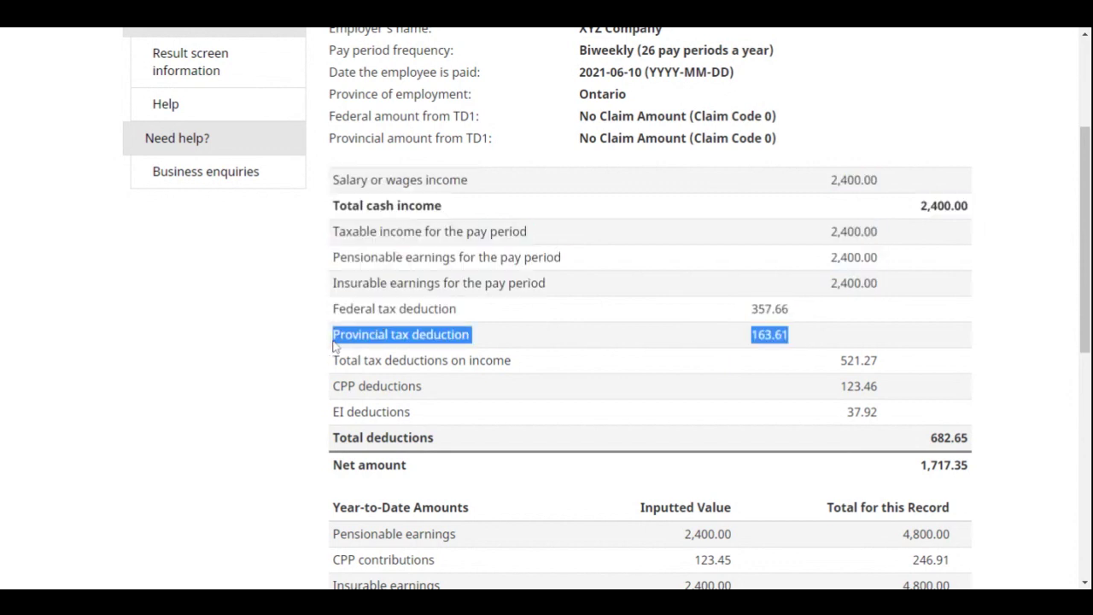
pyautogui.click(767, 413)
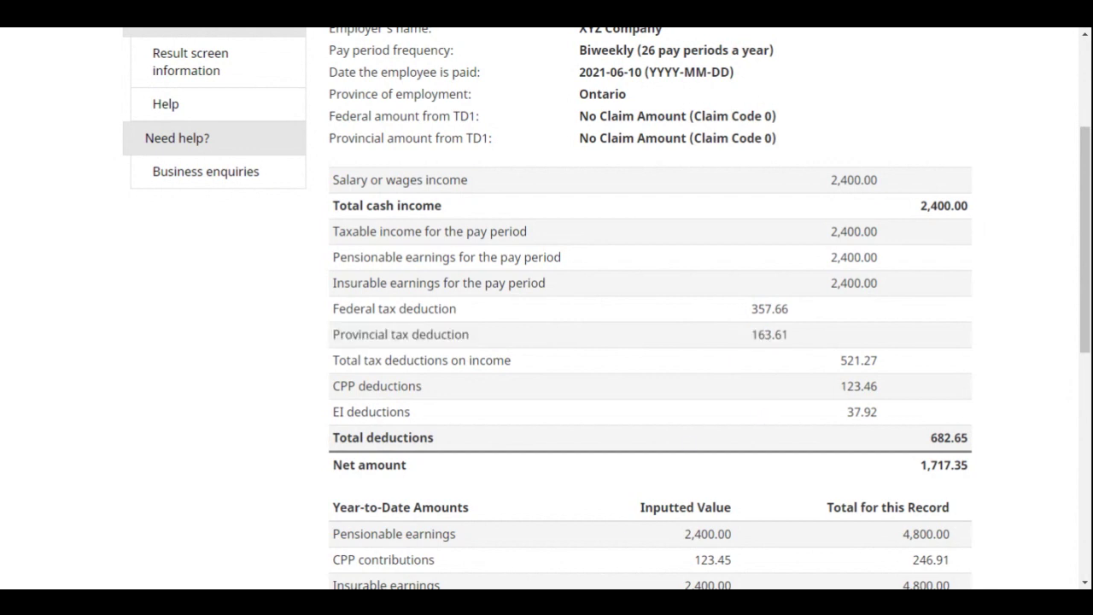
pyautogui.moveTo(881, 371); pyautogui.dragTo(841, 374)
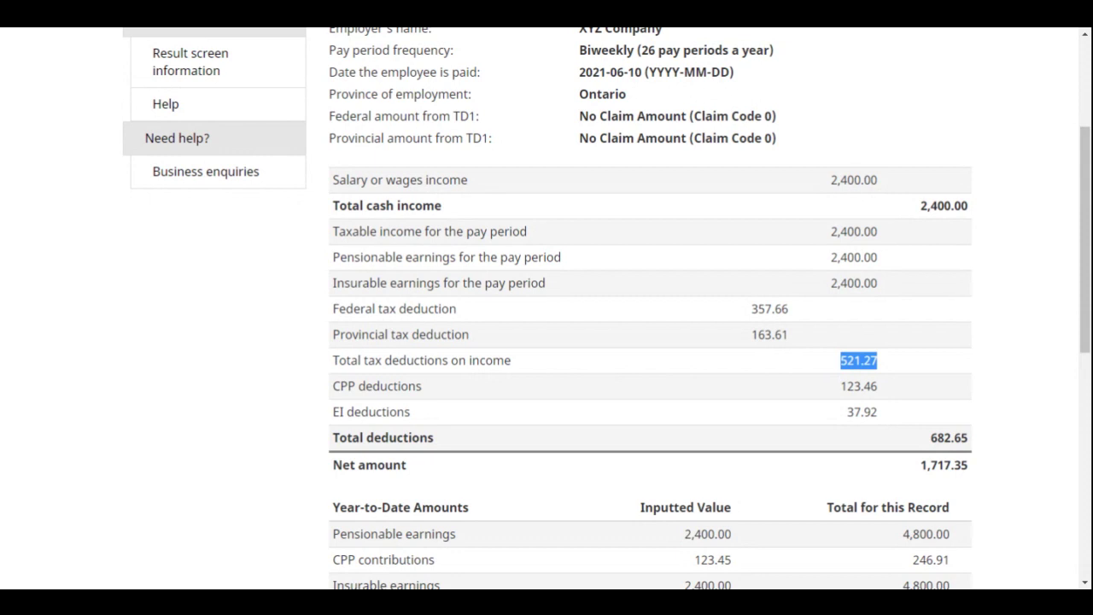
pyautogui.moveTo(890, 389); pyautogui.dragTo(837, 391)
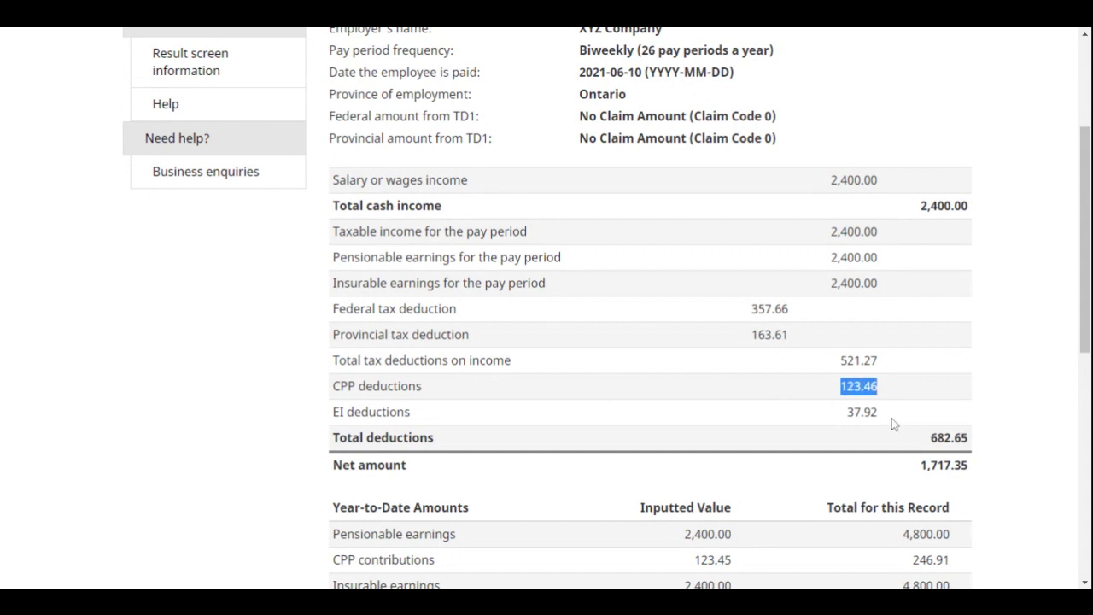
pyautogui.moveTo(885, 415); pyautogui.dragTo(846, 413)
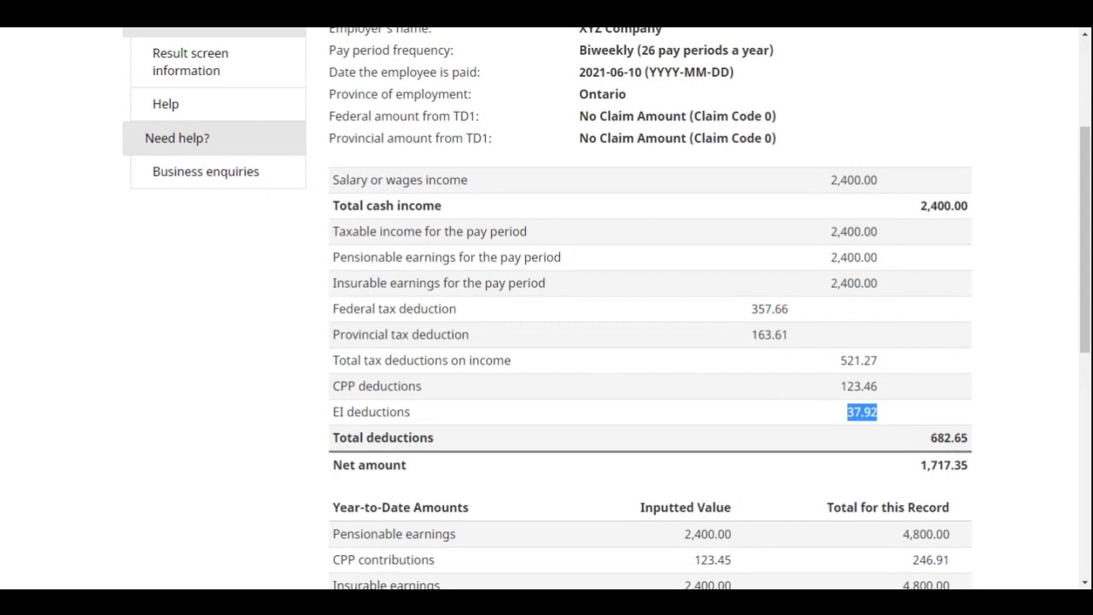
# Highlight total cash income 2,400.00, total deductions 682.65 and net amount 1,717.35
pyautogui.moveTo(973, 468); pyautogui.dragTo(950, 438)
pyautogui.click(905, 447)
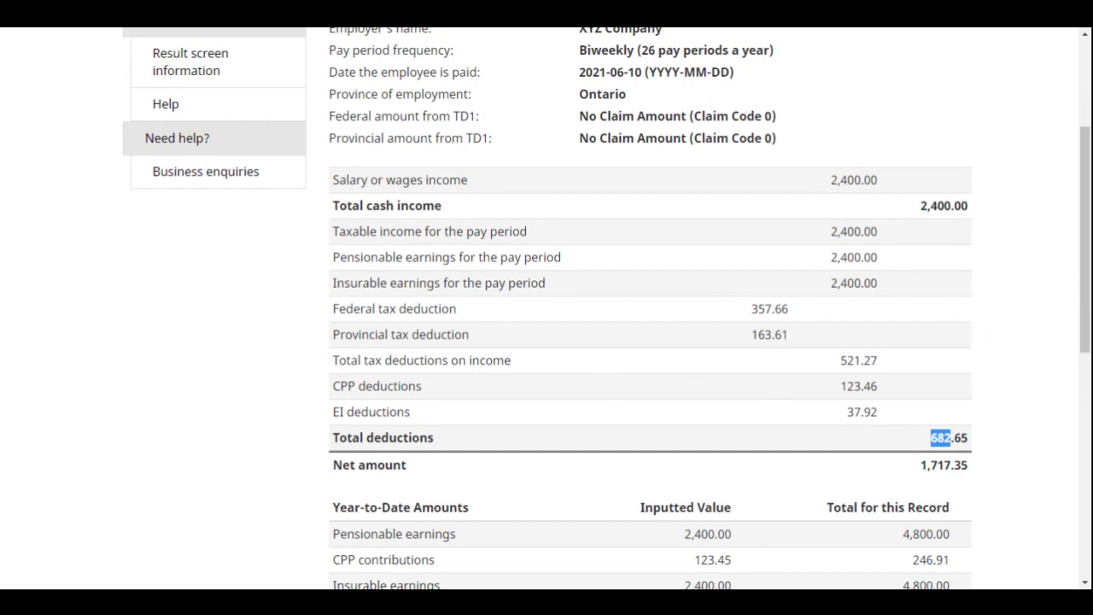
pyautogui.moveTo(973, 209); pyautogui.dragTo(919, 206)
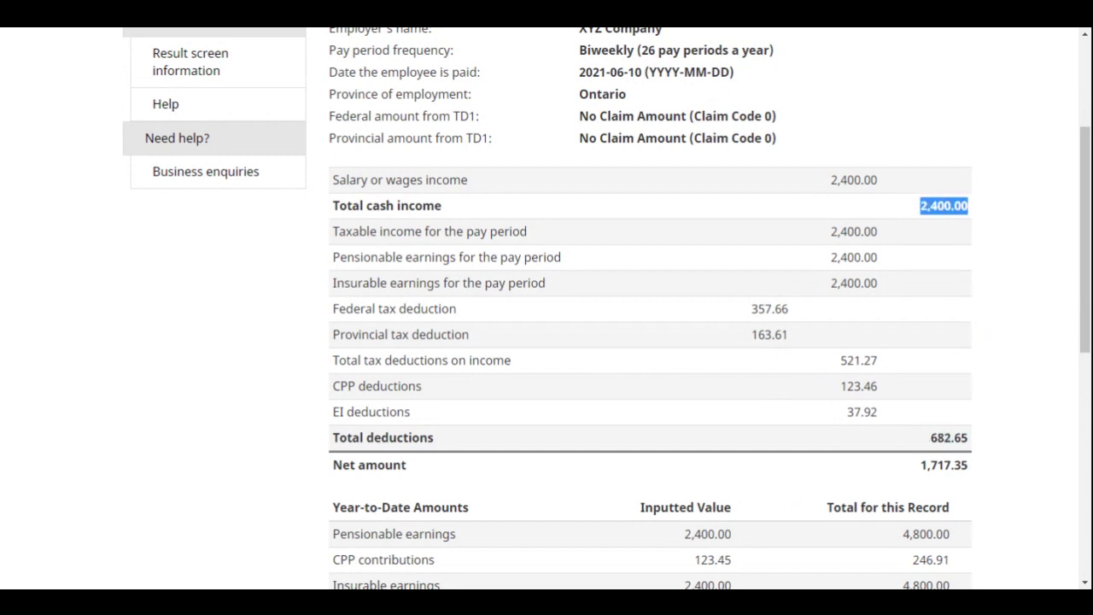
pyautogui.click(975, 439)
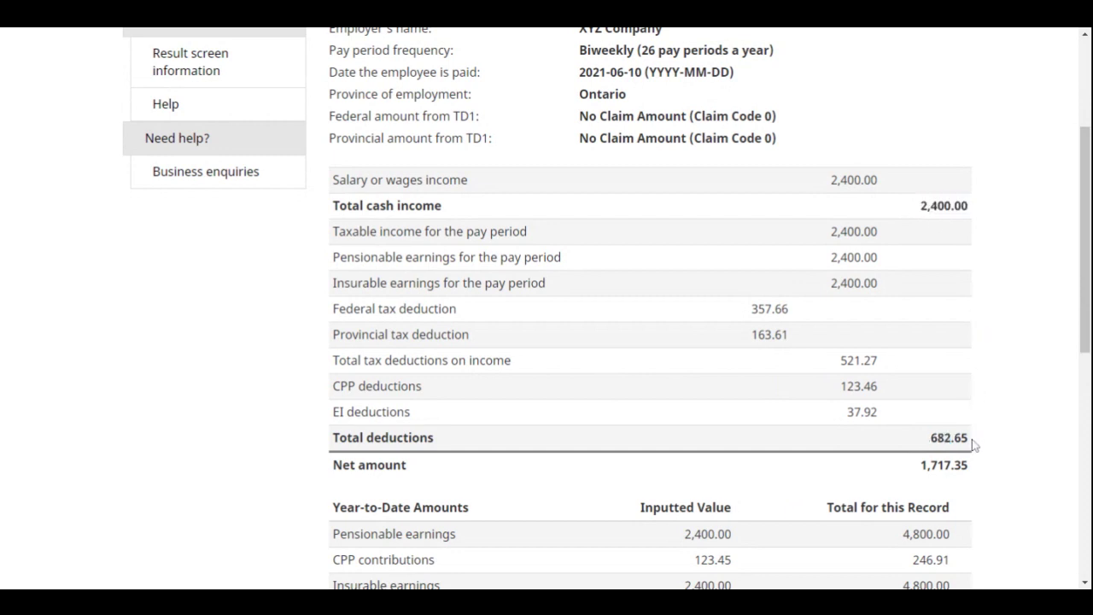
pyautogui.moveTo(974, 443); pyautogui.dragTo(929, 439)
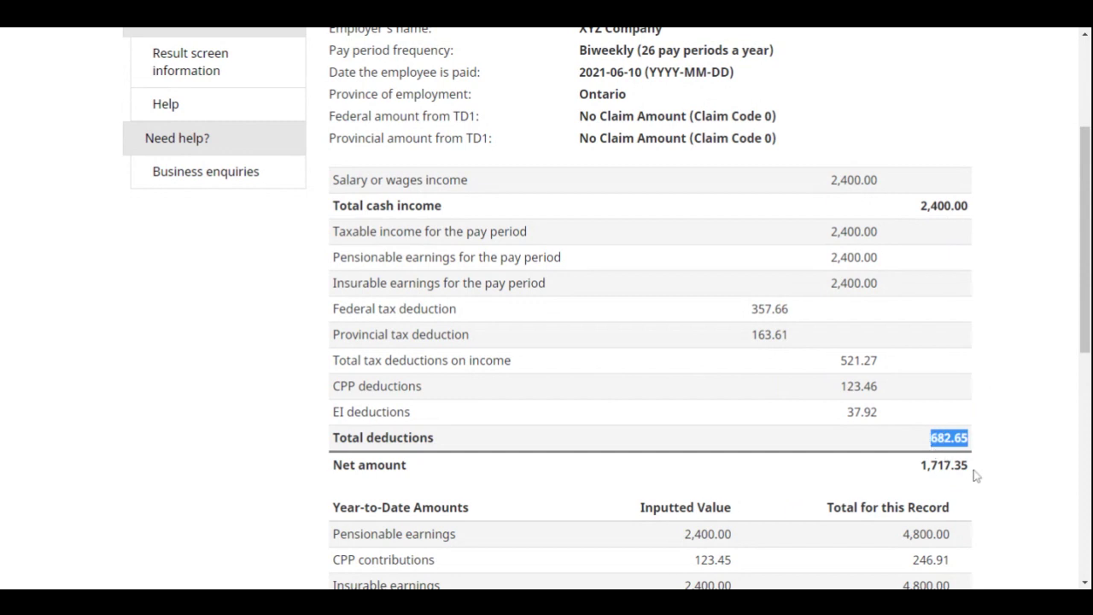
pyautogui.moveTo(973, 468); pyautogui.dragTo(918, 466)
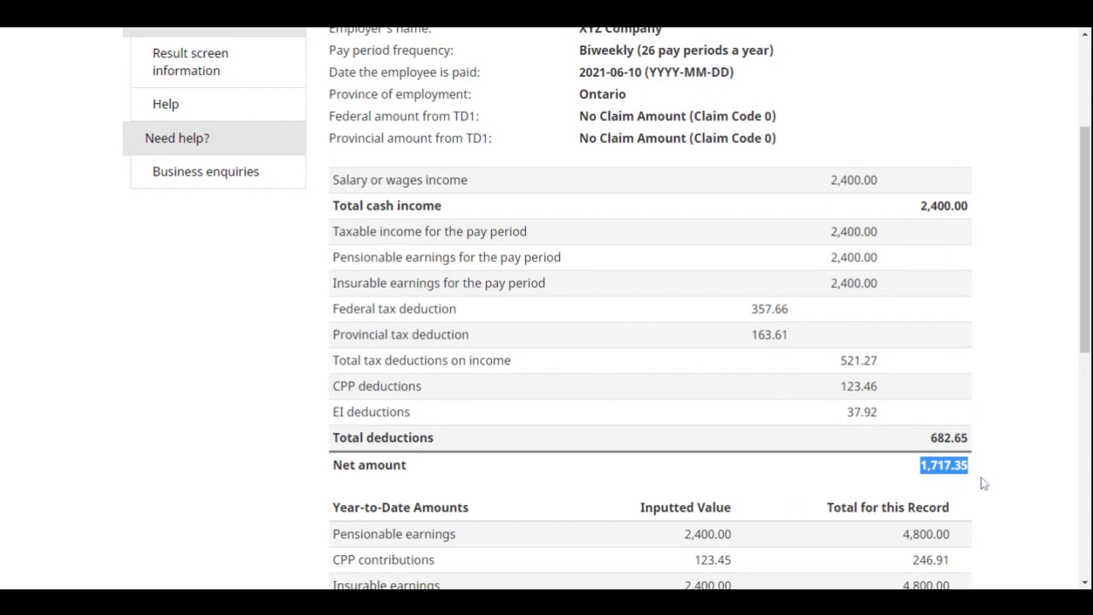
pyautogui.scroll(-3, 982, 483)
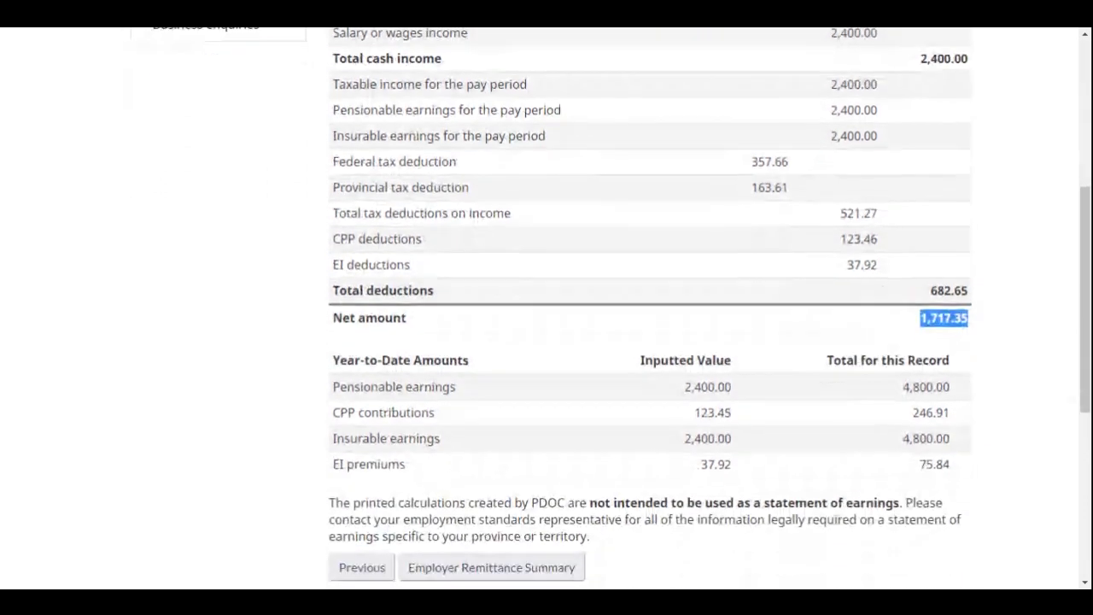
# Open the Employer Remittance Summary
pyautogui.scroll(-2, 572, 465)
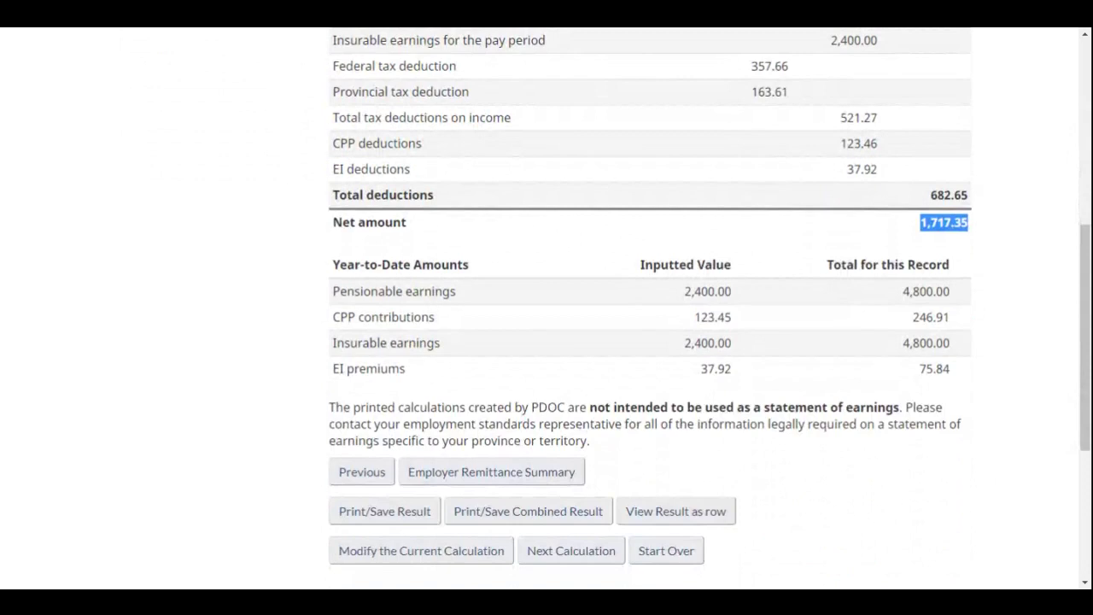
pyautogui.scroll(-1, 572, 464)
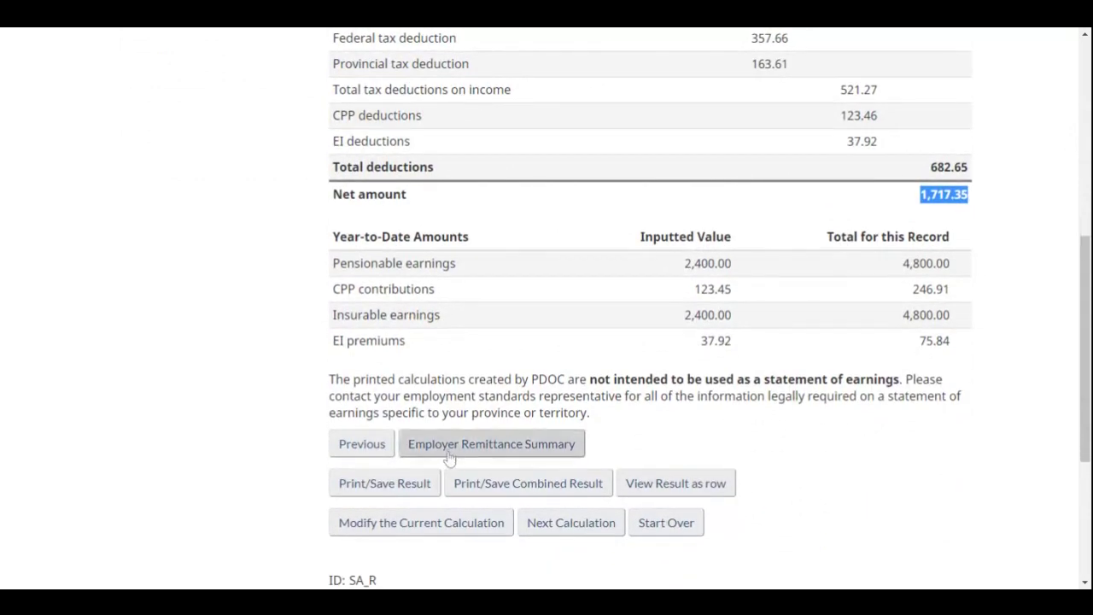
pyautogui.click(507, 453)
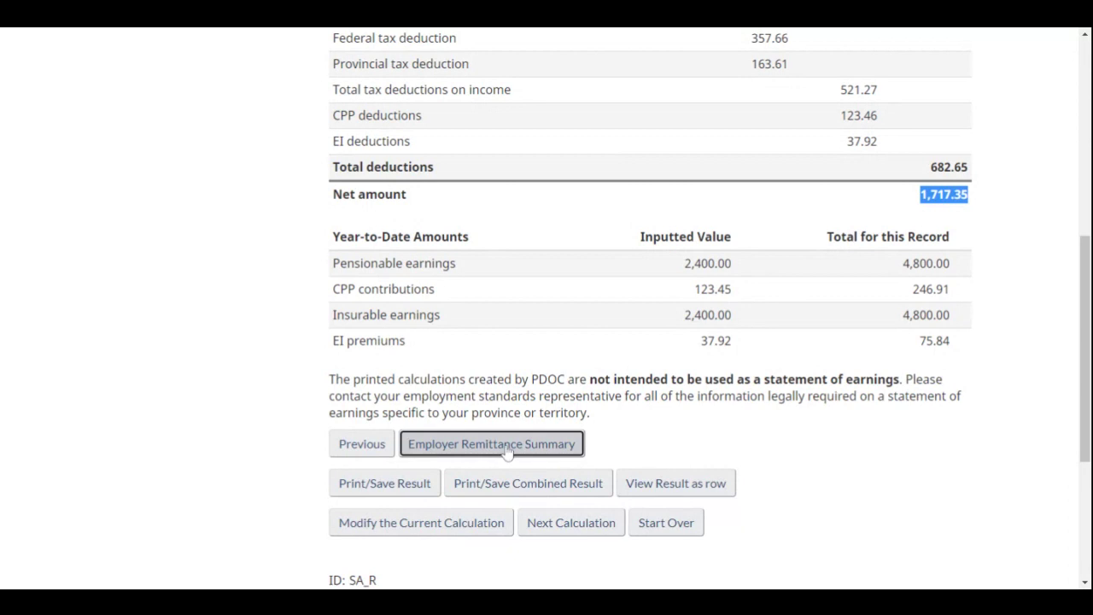
pyautogui.scroll(-3, 654, 447)
pyautogui.scroll(-1, 655, 450)
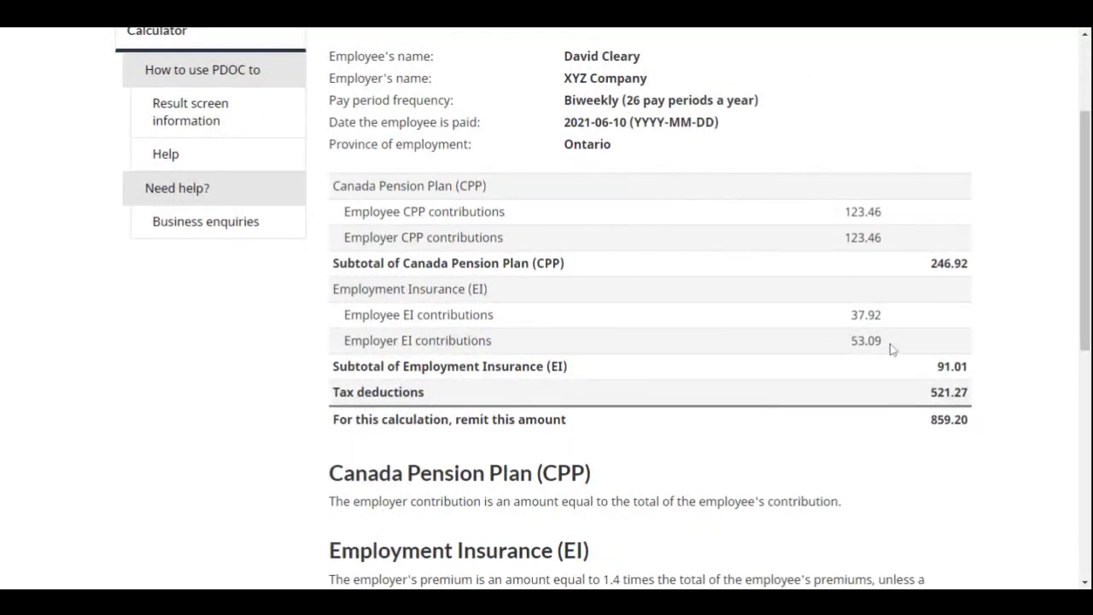
# Highlight the 859.20 amount to remit for this calculation
pyautogui.moveTo(976, 422); pyautogui.dragTo(930, 434)
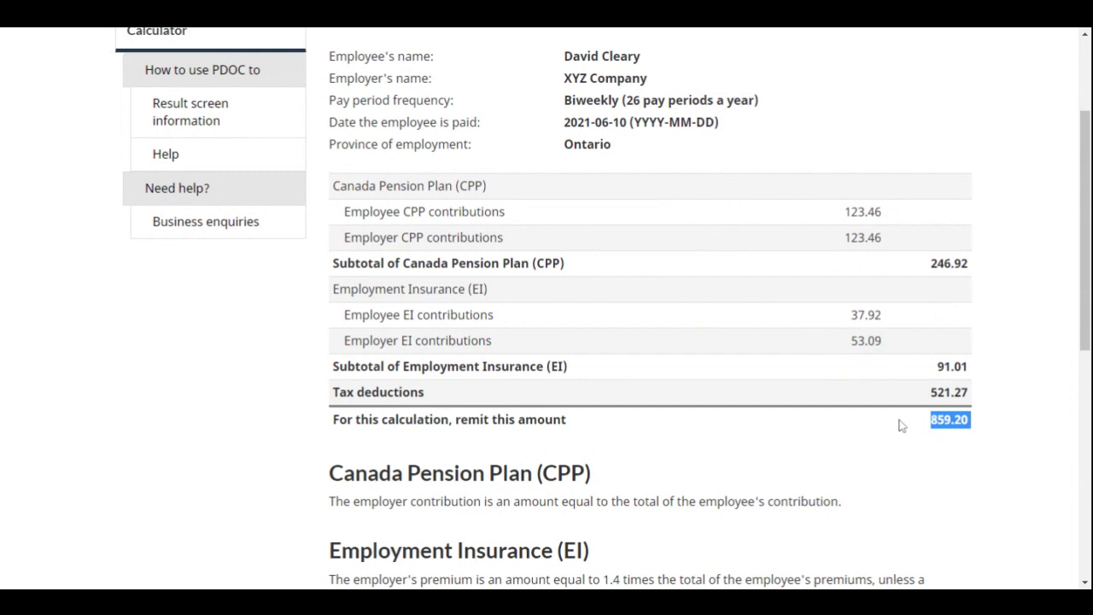
pyautogui.scroll(-6, 848, 478)
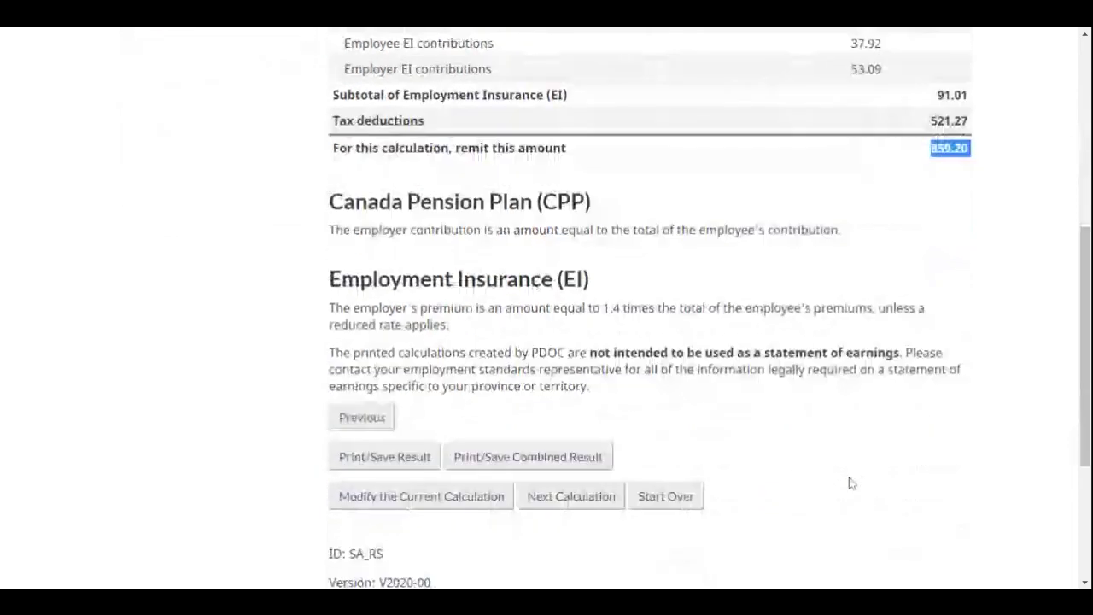
pyautogui.scroll(2, 848, 483)
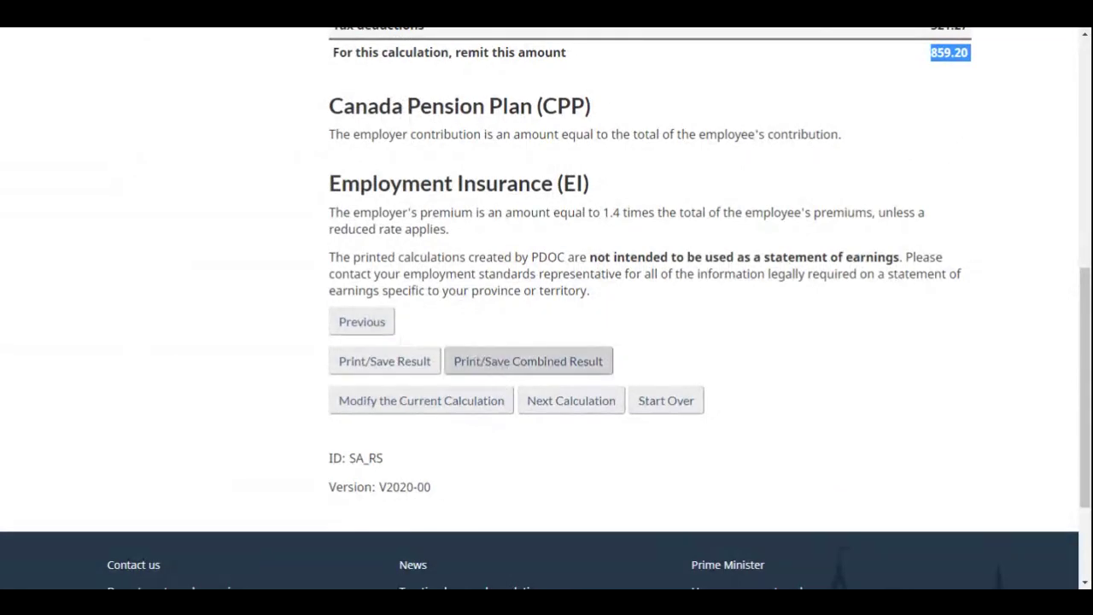
pyautogui.scroll(1, 794, 232)
pyautogui.scroll(5, 793, 231)
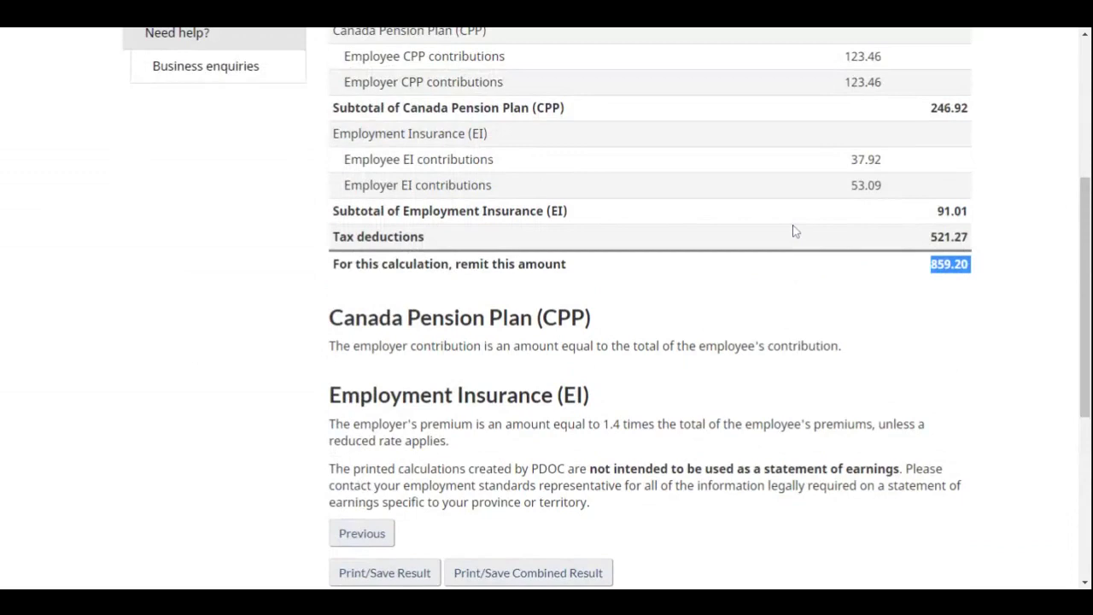
pyautogui.scroll(-3, 793, 231)
pyautogui.scroll(-4, 649, 341)
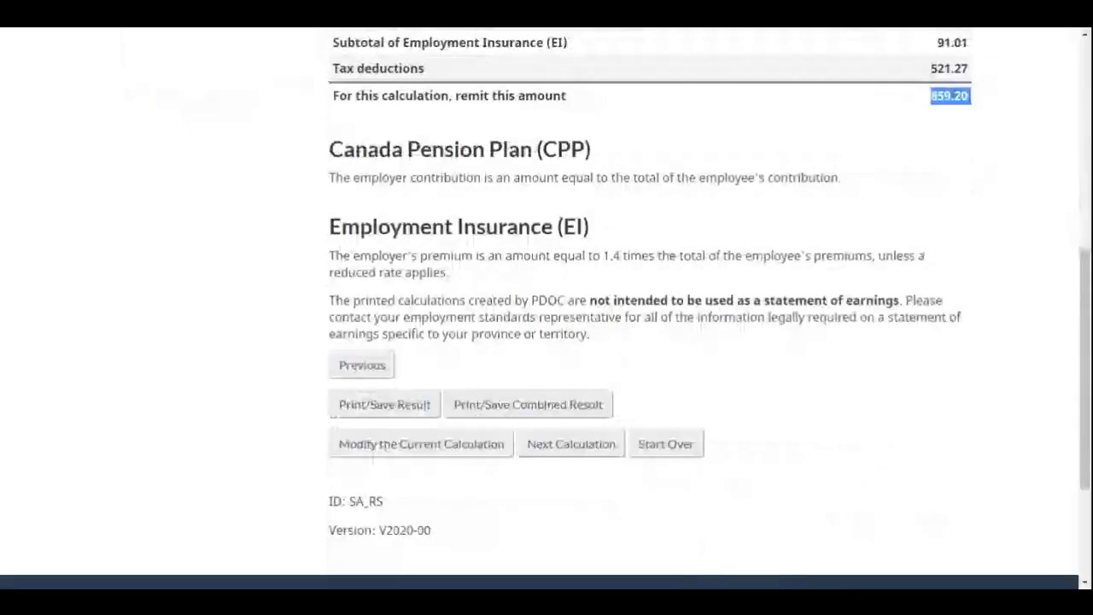
pyautogui.scroll(1, 649, 342)
pyautogui.scroll(-2, 803, 275)
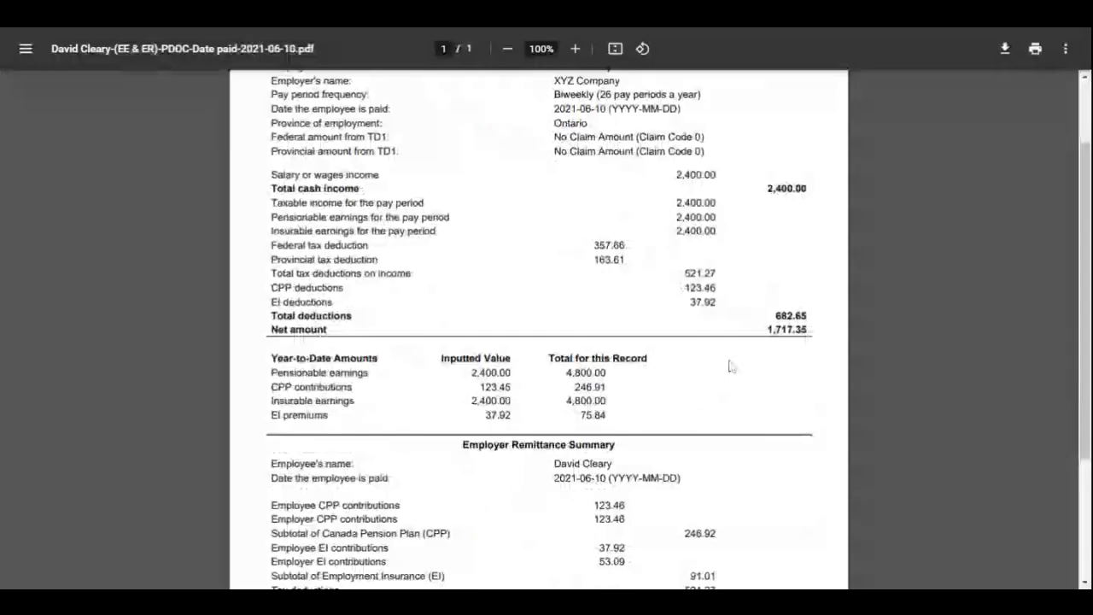
# Scroll through the saved PDF and highlight the Employer Remittance Summary heading
pyautogui.scroll(-3, 727, 365)
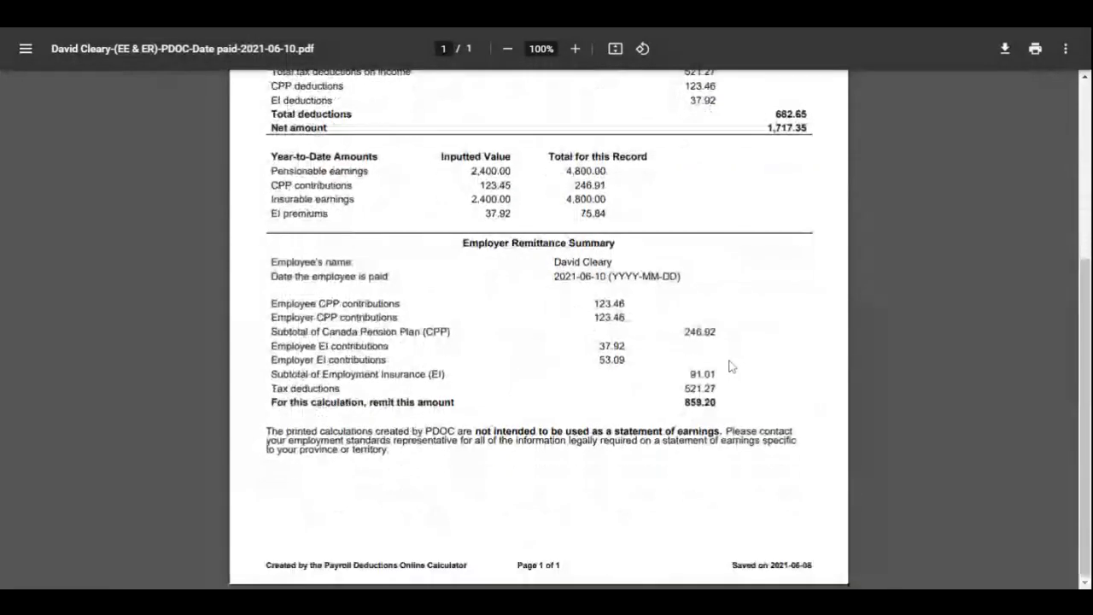
pyautogui.scroll(4, 729, 365)
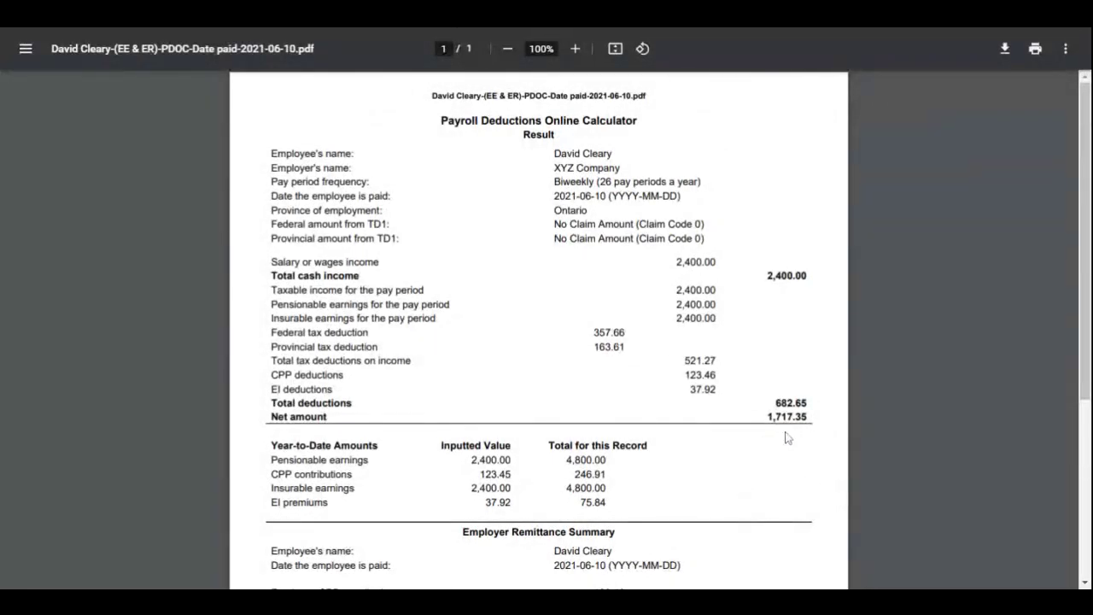
pyautogui.scroll(-2, 786, 444)
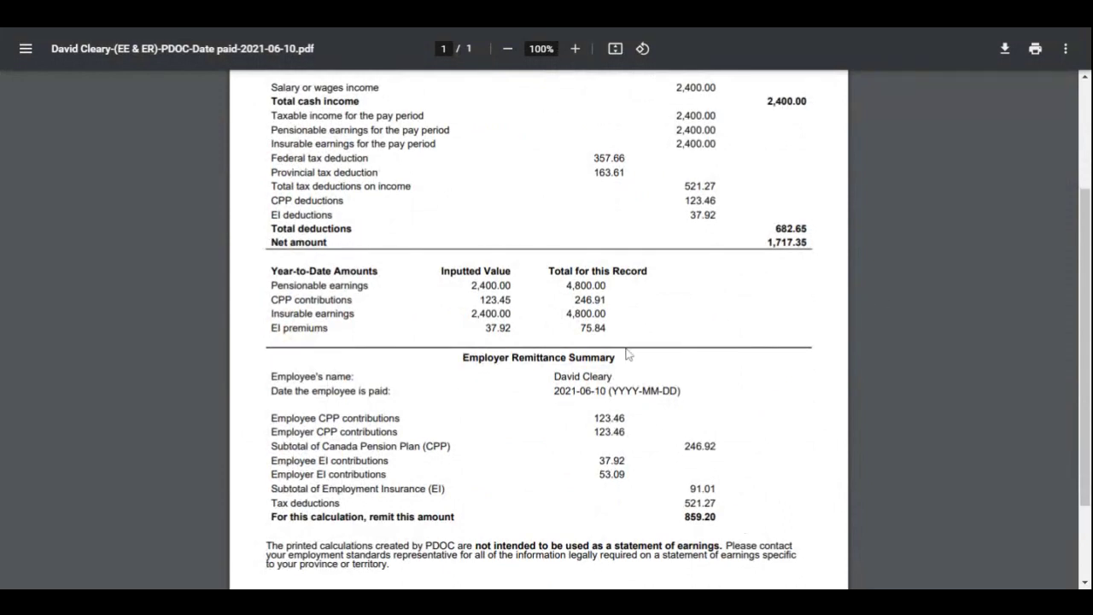
pyautogui.moveTo(271, 376); pyautogui.dragTo(559, 391)
pyautogui.moveTo(463, 358); pyautogui.dragTo(614, 358)
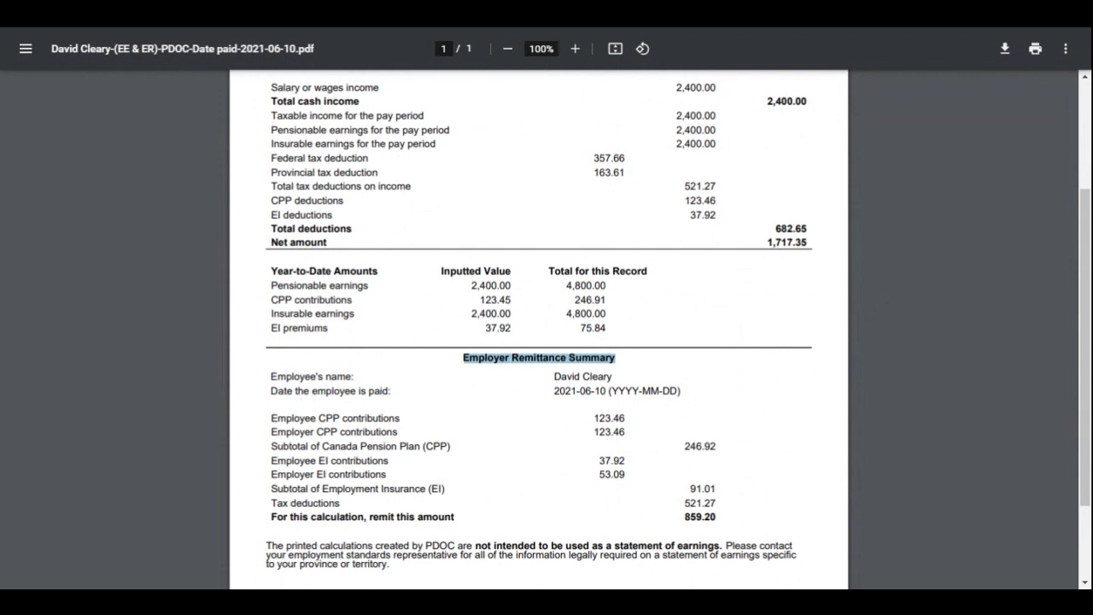
pyautogui.scroll(3, 786, 441)
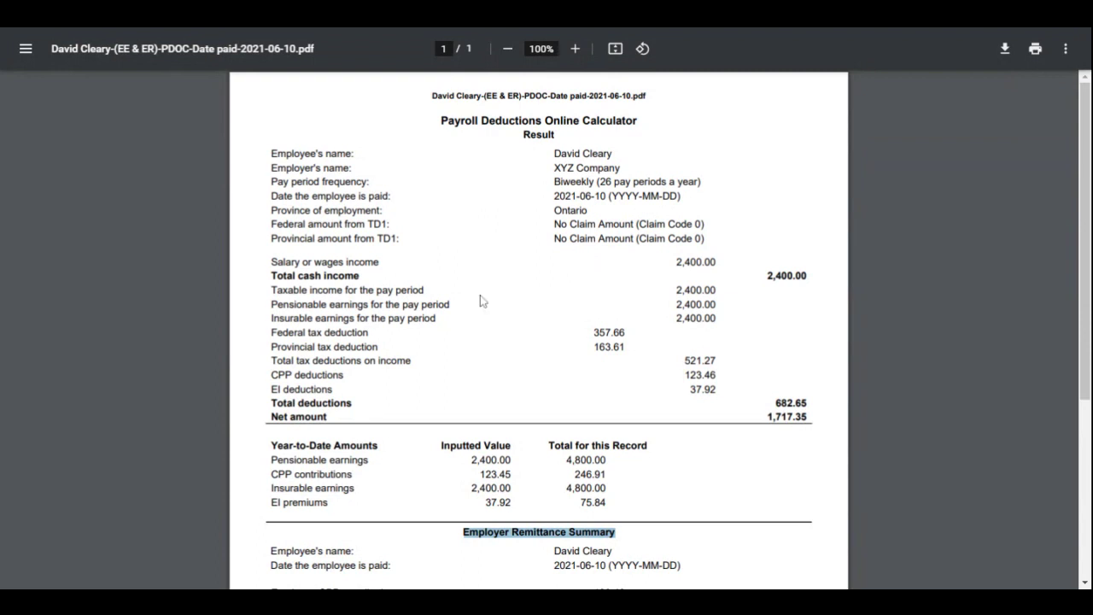
# Scroll the calculator results page showing the employer CPP and EI notes
pyautogui.scroll(-2, 705, 453)
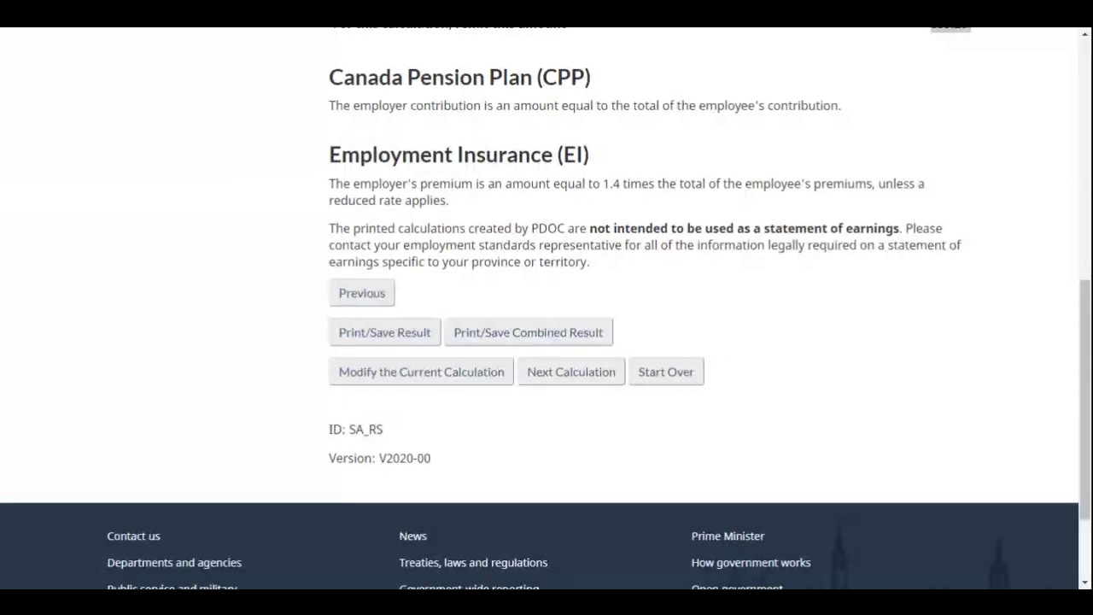
# Modify the current calculation, returning to Step 1 prefilled with Ontario, biweekly pay and 2021-06-10
pyautogui.click(527, 332)
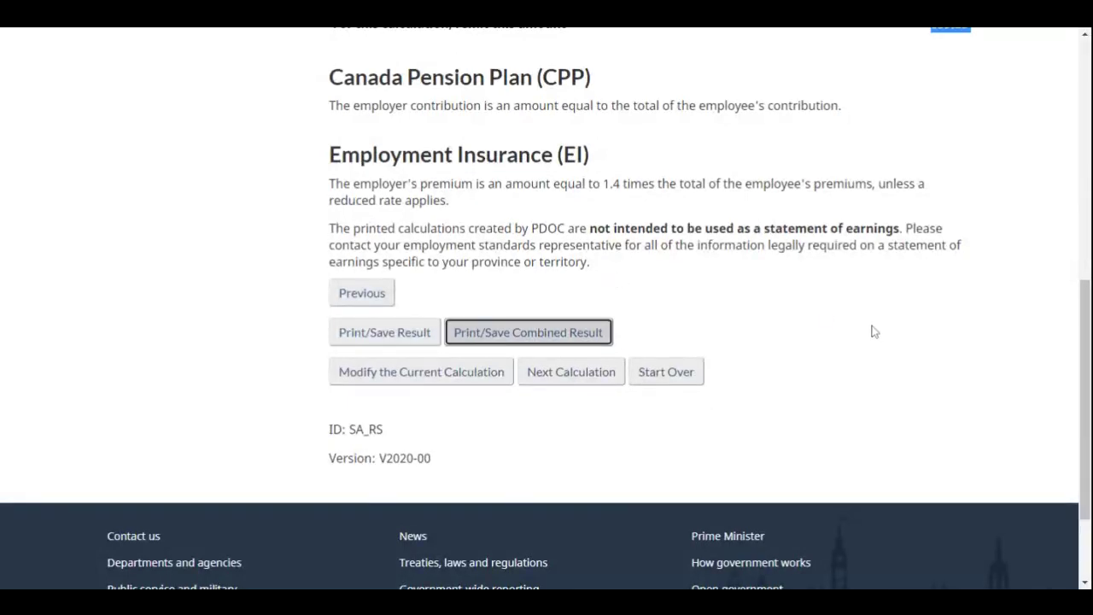
pyautogui.scroll(-1, 873, 329)
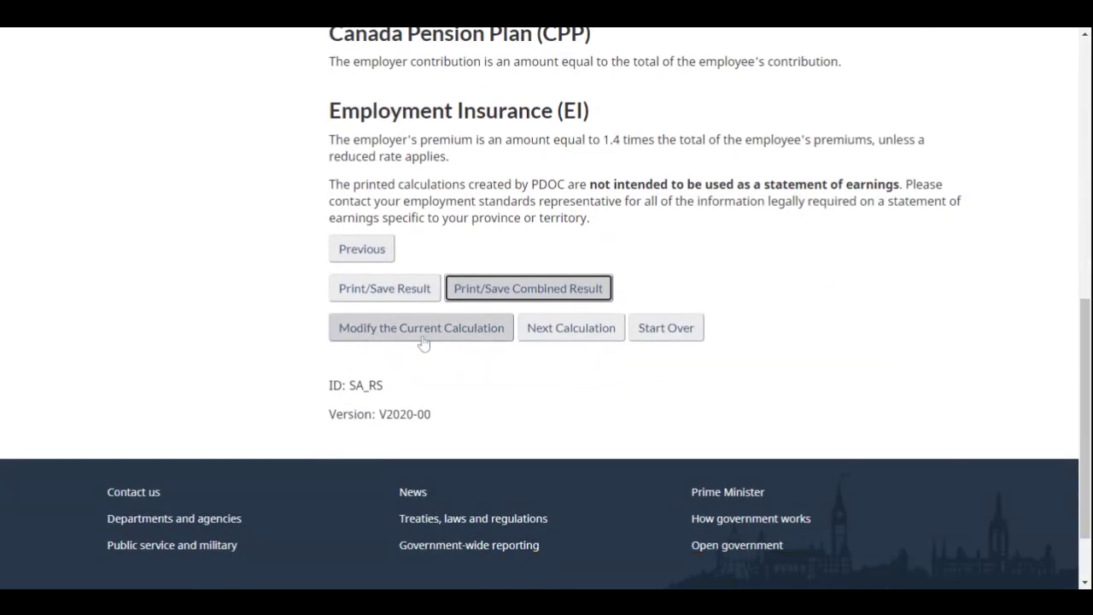
pyautogui.click(437, 341)
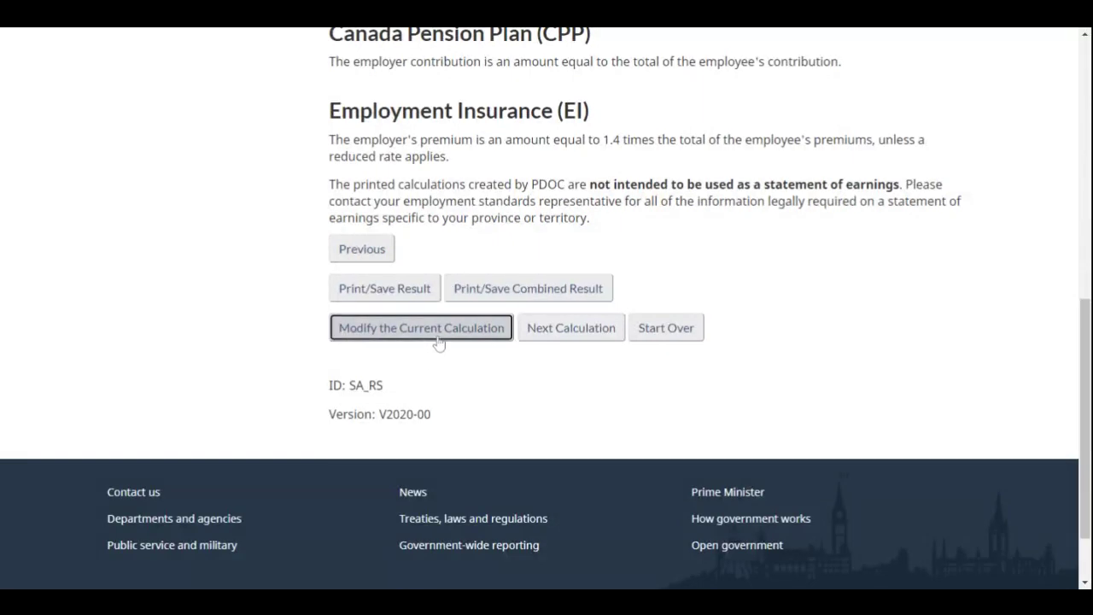
pyautogui.scroll(-3, 419, 320)
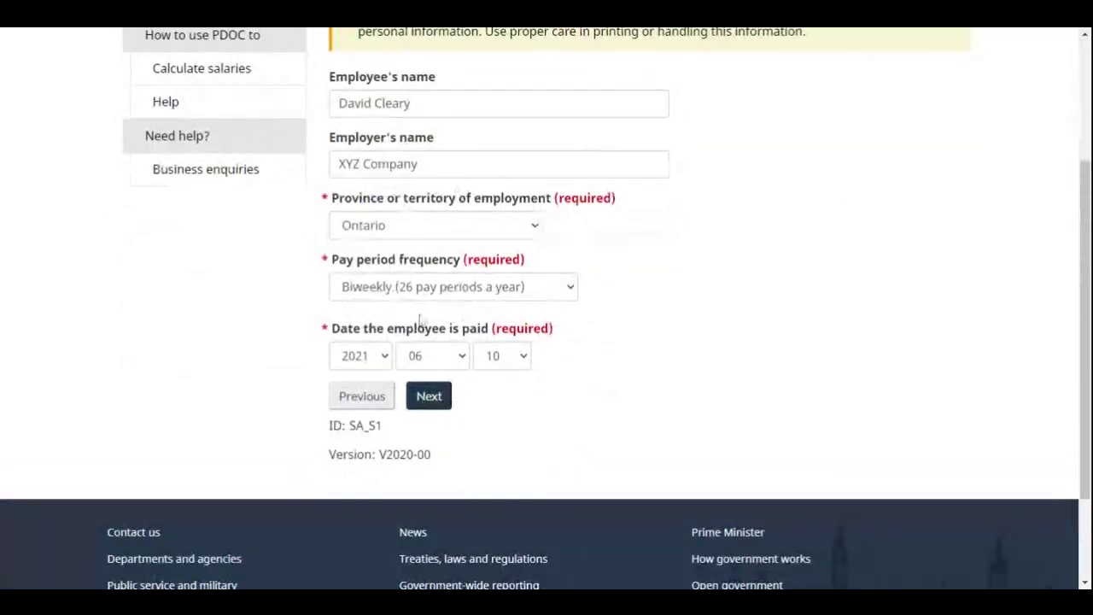
pyautogui.scroll(2, 732, 407)
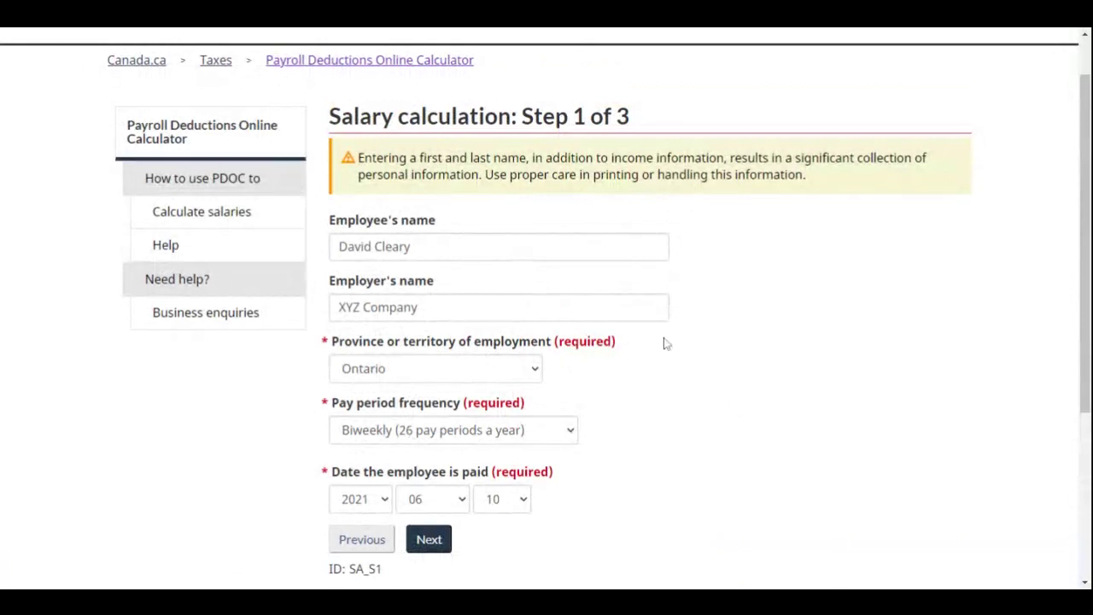
pyautogui.scroll(-2, 666, 343)
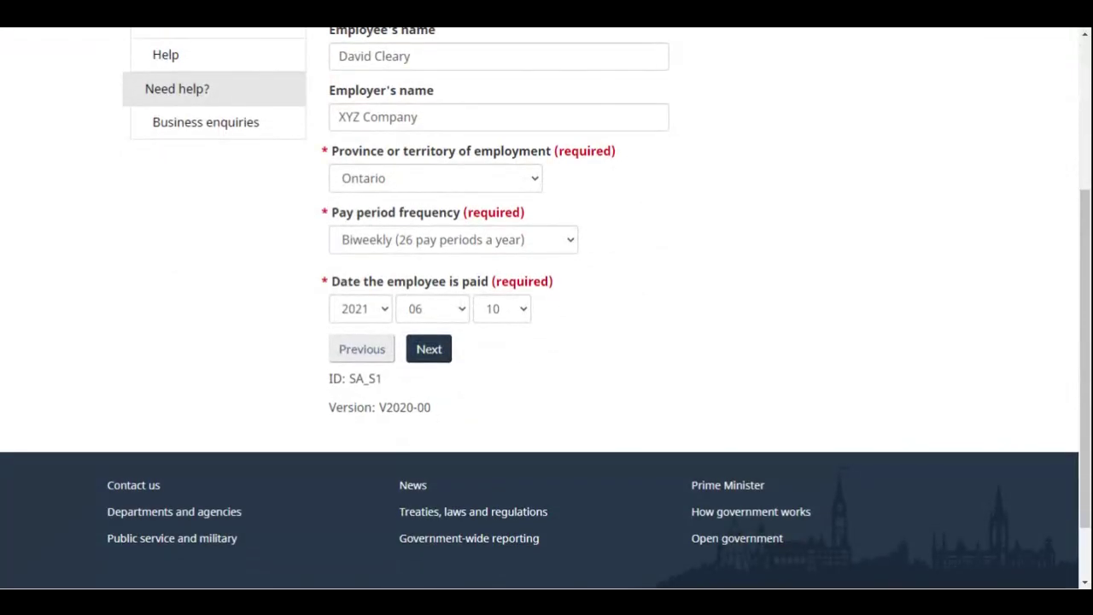